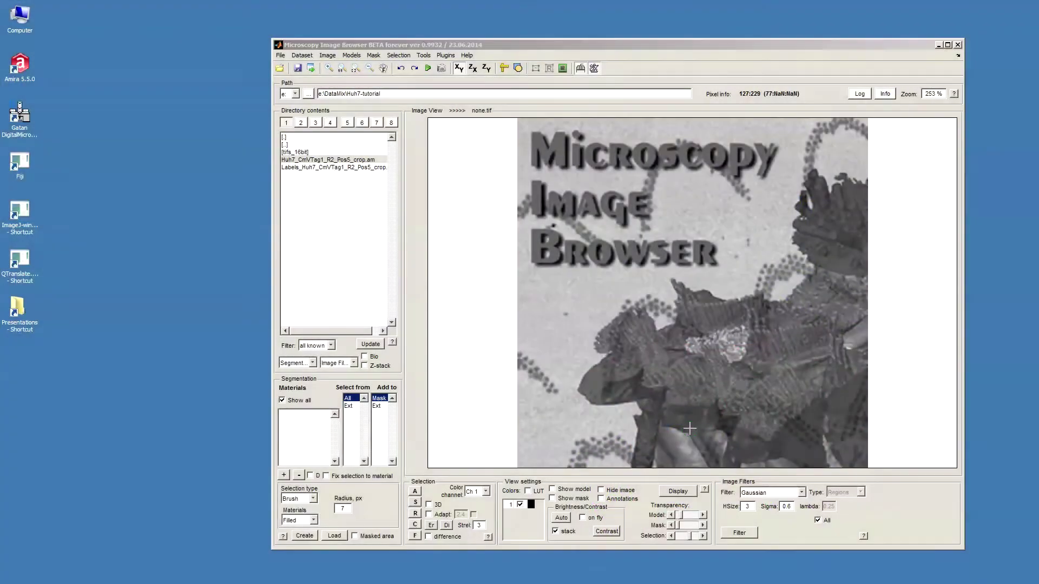
# Step: Select the Huh7_CmVTag1_R2_Pos5_crop.am dataset in the Huh7 tutorial folder
pyautogui.click(609, 48)
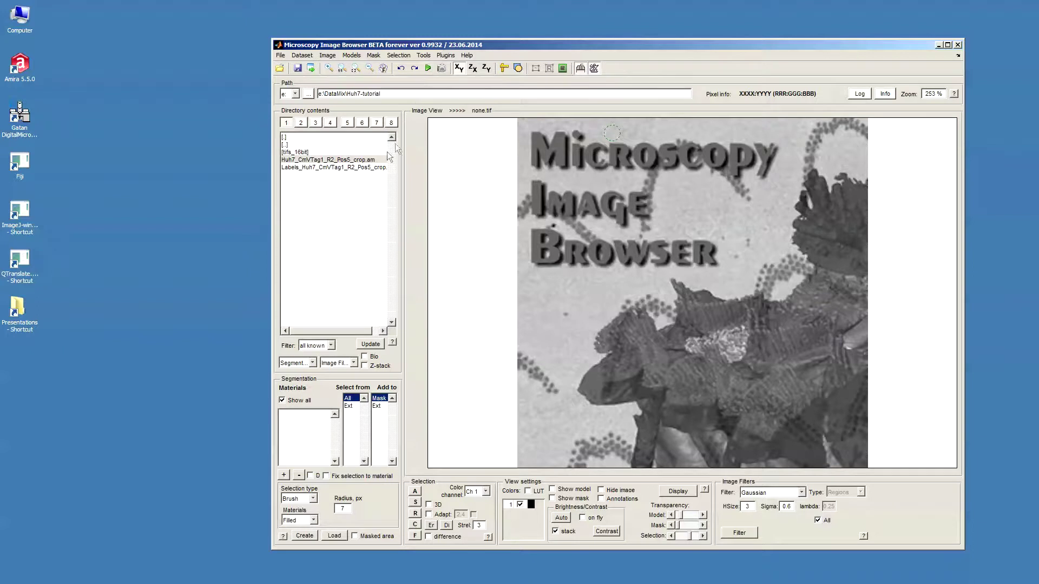
pyautogui.click(368, 161)
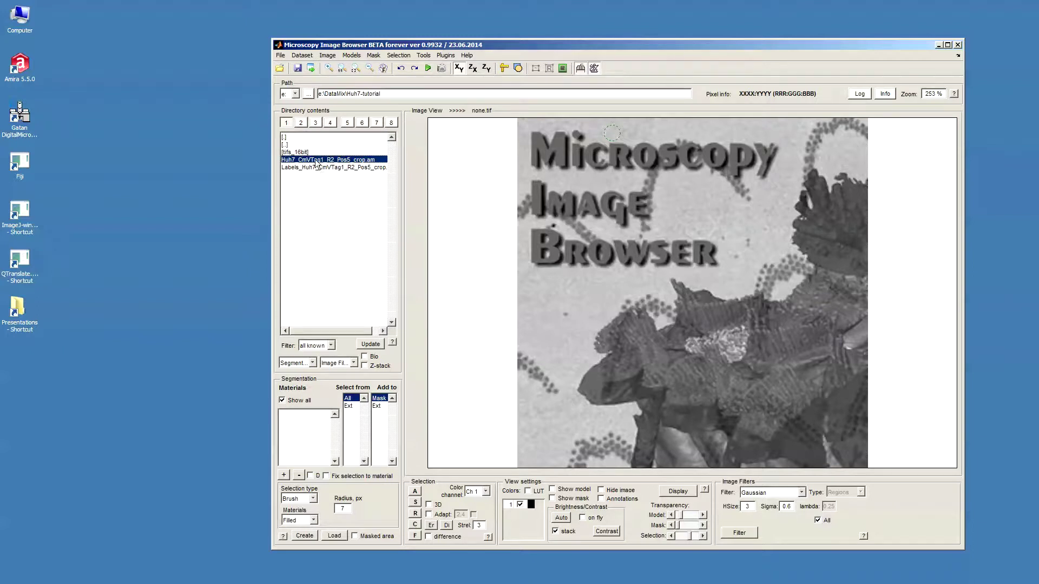
# Step: Open the crop.am stack, go to slice 18, and load the Labels_Huh7_CmVTag1_R2_Pos5_crop model
pyautogui.doubleClick(318, 162)
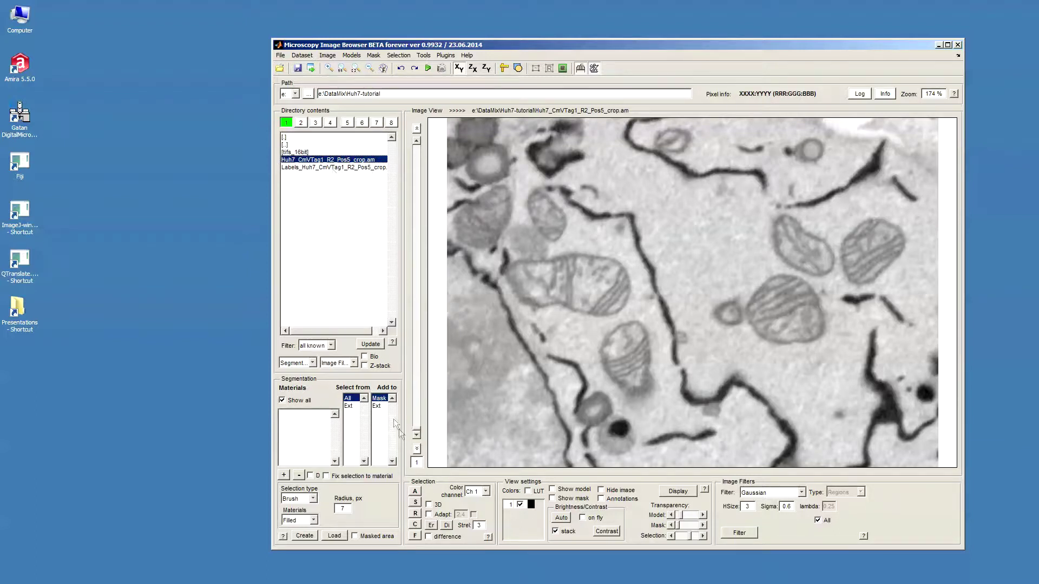
pyautogui.moveTo(416, 145); pyautogui.dragTo(427, 368)
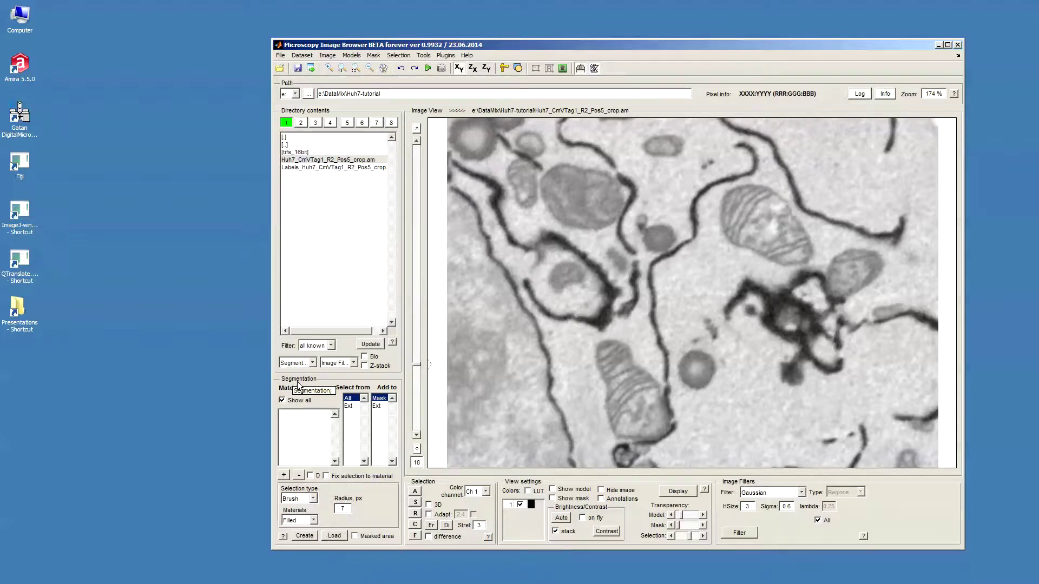
pyautogui.click(351, 55)
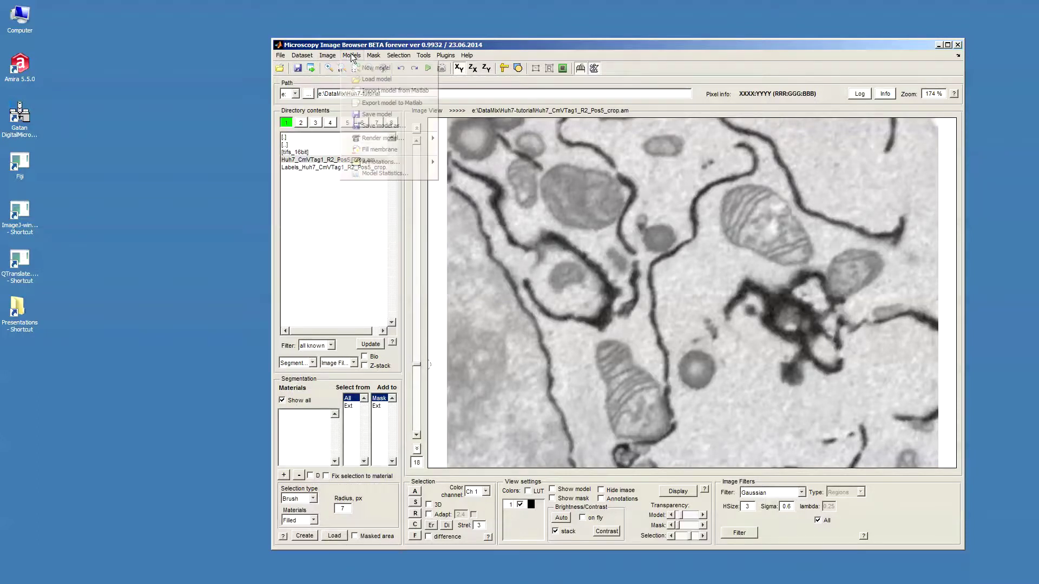
pyautogui.click(375, 79)
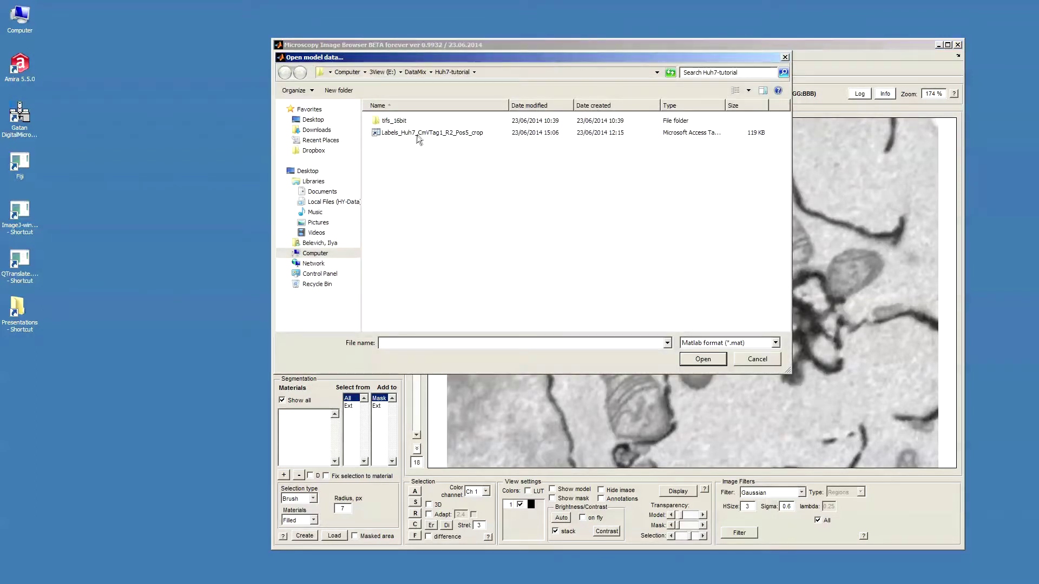
pyautogui.click(417, 134)
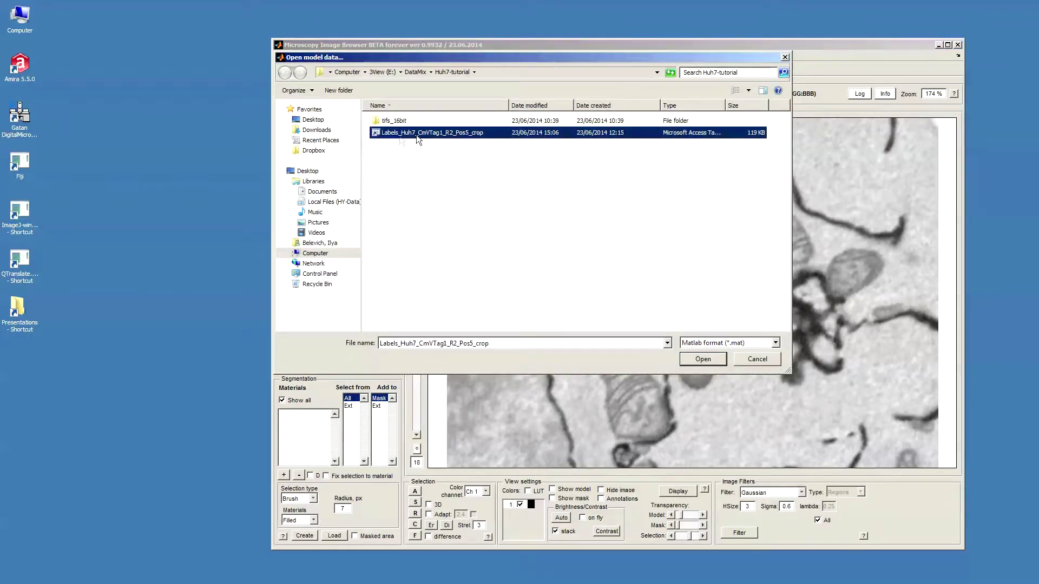
pyautogui.click(710, 358)
pyautogui.scroll(-2, 648, 338)
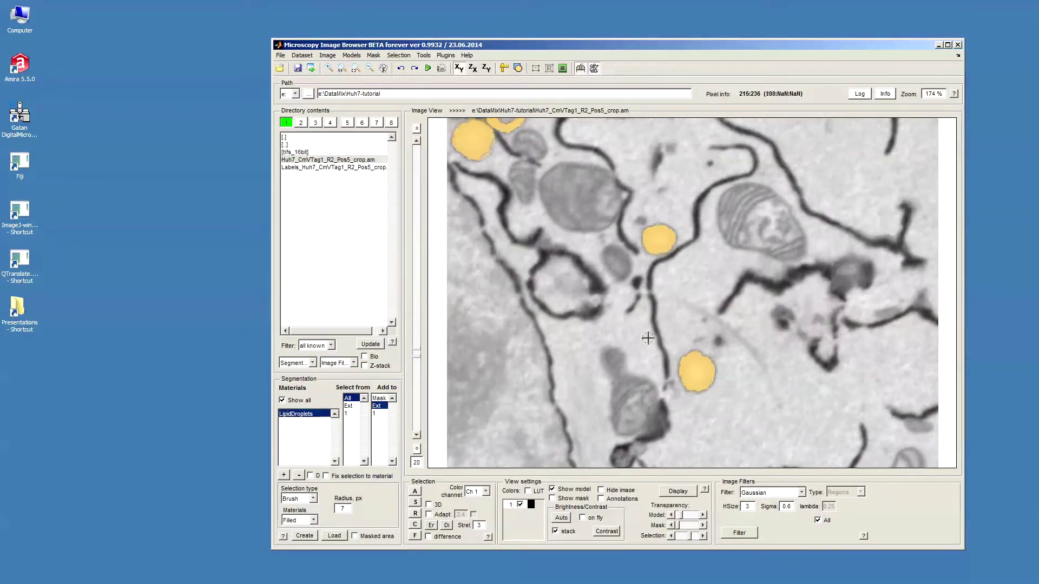
pyautogui.scroll(-3, 648, 338)
pyautogui.moveTo(416, 336); pyautogui.dragTo(428, 431)
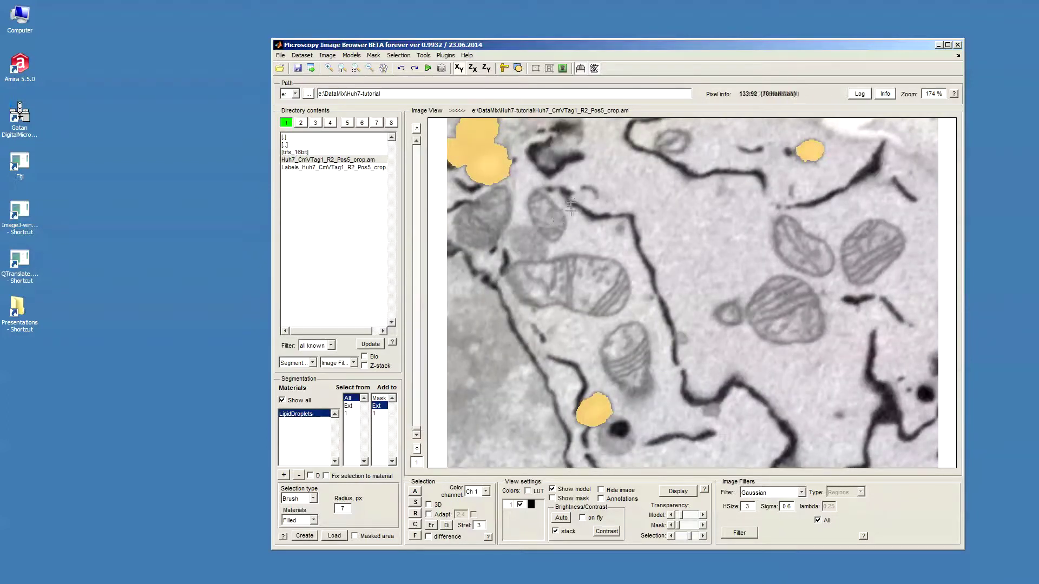
pyautogui.moveTo(550, 43); pyautogui.dragTo(543, 40)
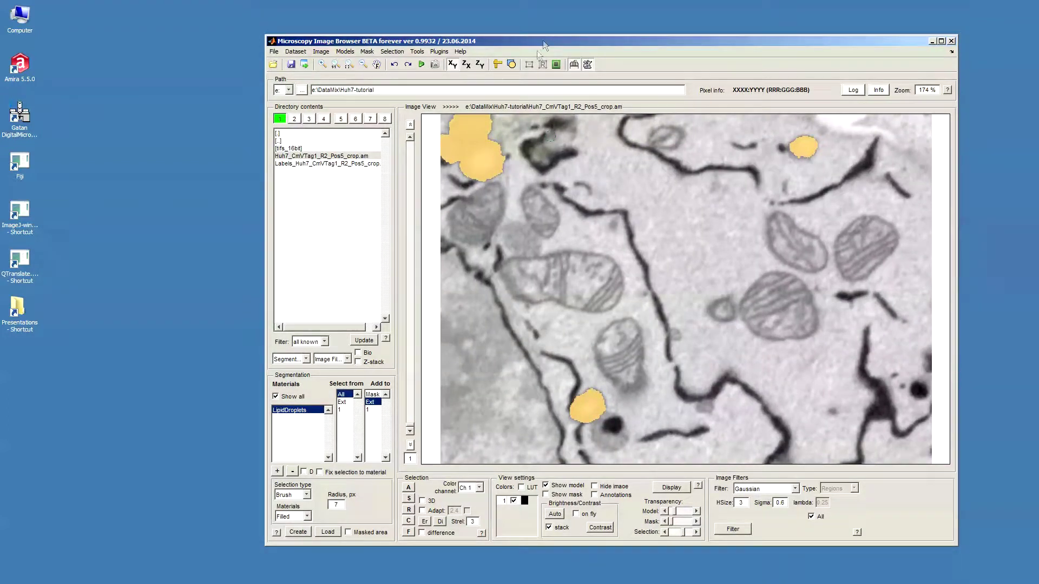
pyautogui.moveTo(546, 375); pyautogui.dragTo(532, 306)
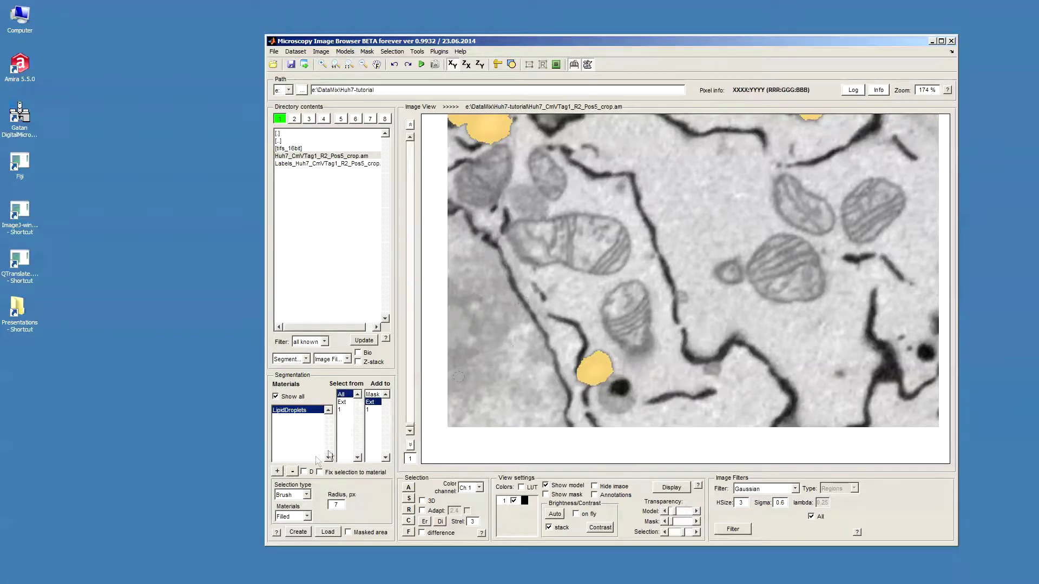
# Step: Add material 2 under LipidDroplets and rename it NuclearEnvelope
pyautogui.click(276, 472)
pyautogui.click(279, 417)
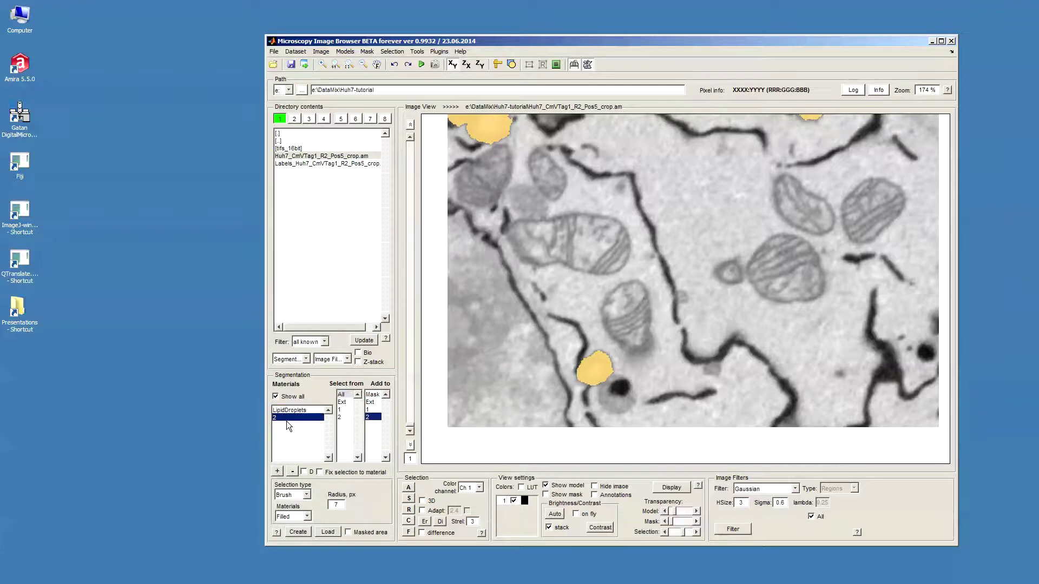
pyautogui.rightClick(300, 417)
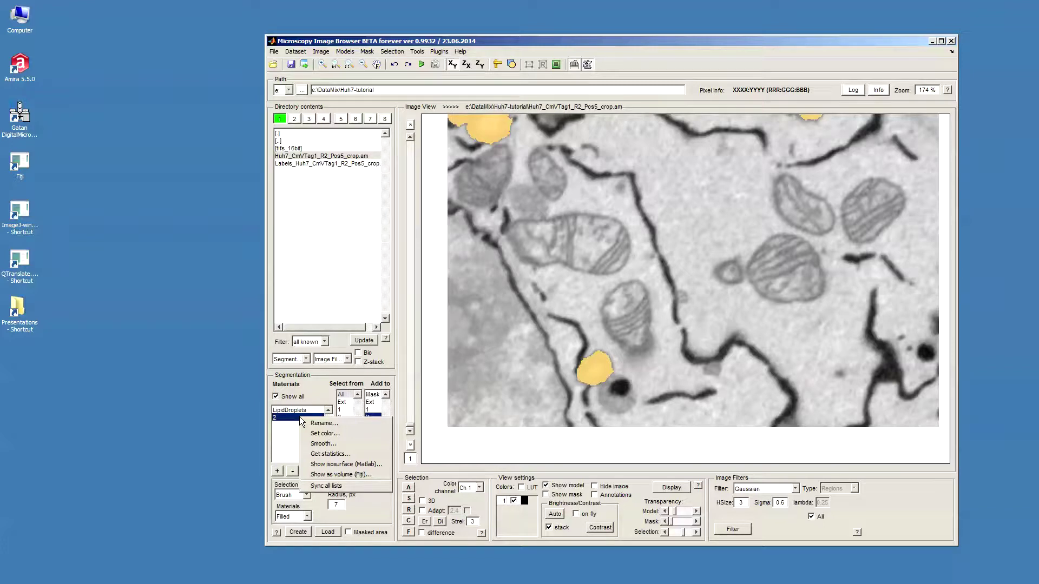
pyautogui.click(306, 423)
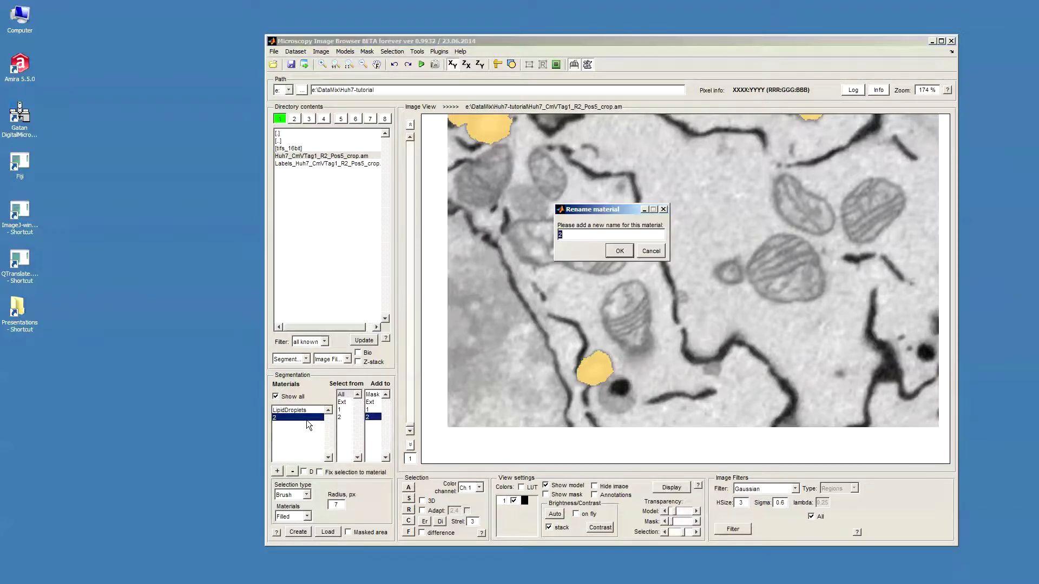
pyautogui.write('Nuclear')
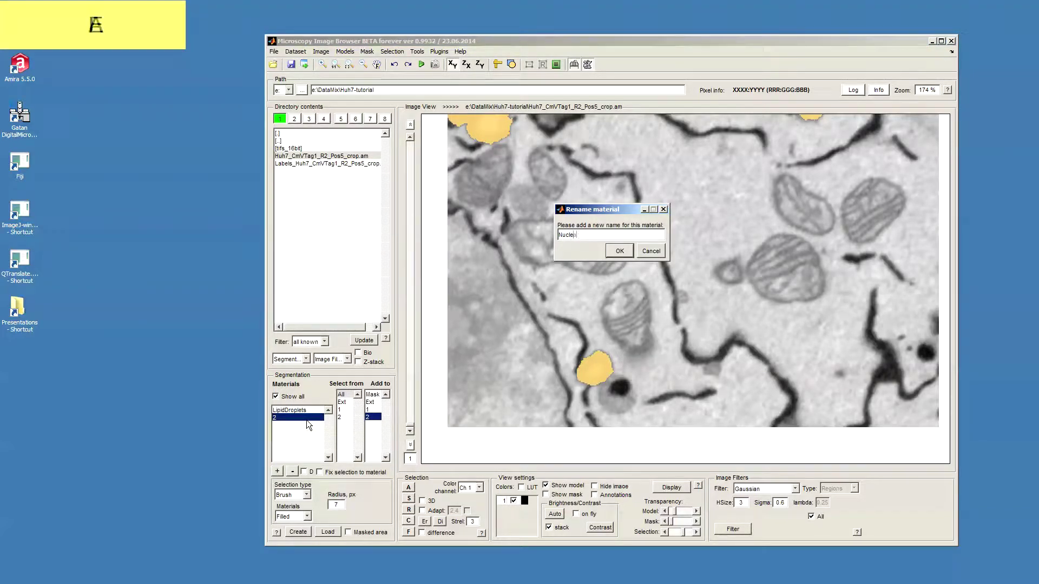
pyautogui.write('Envelope')
pyautogui.press('Return')
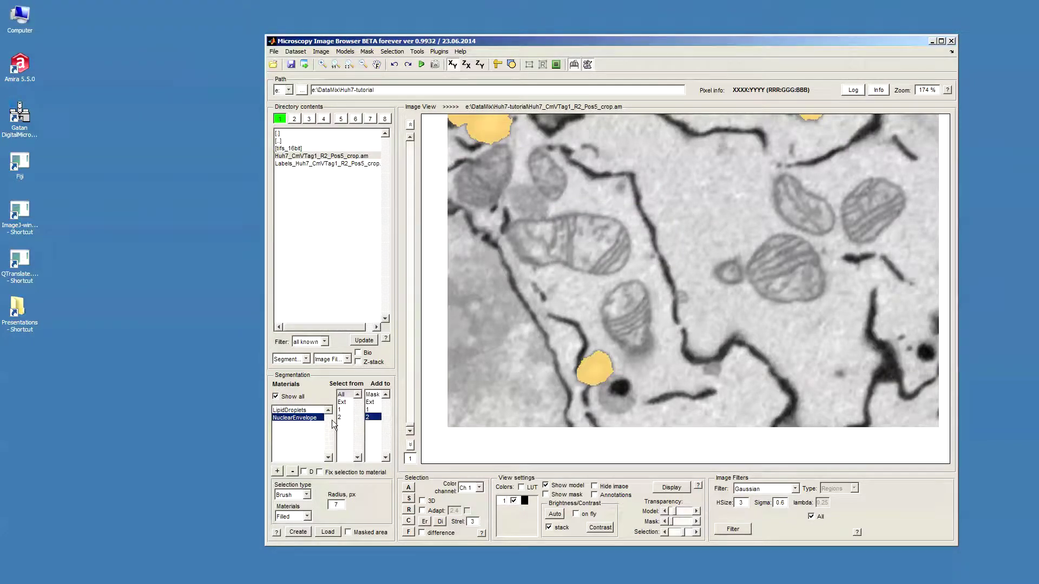
pyautogui.moveTo(509, 327); pyautogui.dragTo(512, 334)
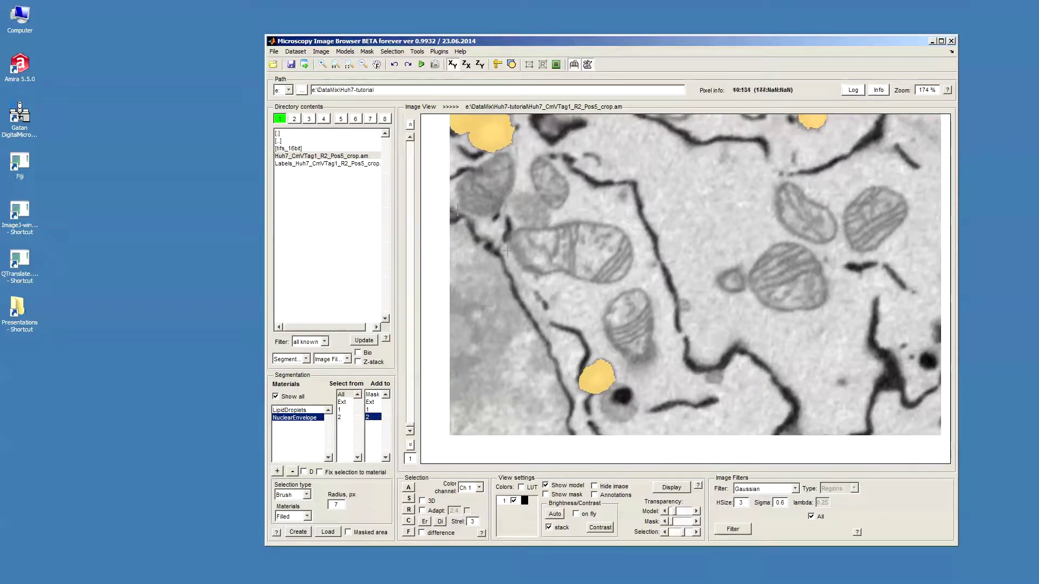
# Step: Switch to Membrane ClickTracker selection and trace the upper-right membrane while zoomed in
pyautogui.click(292, 495)
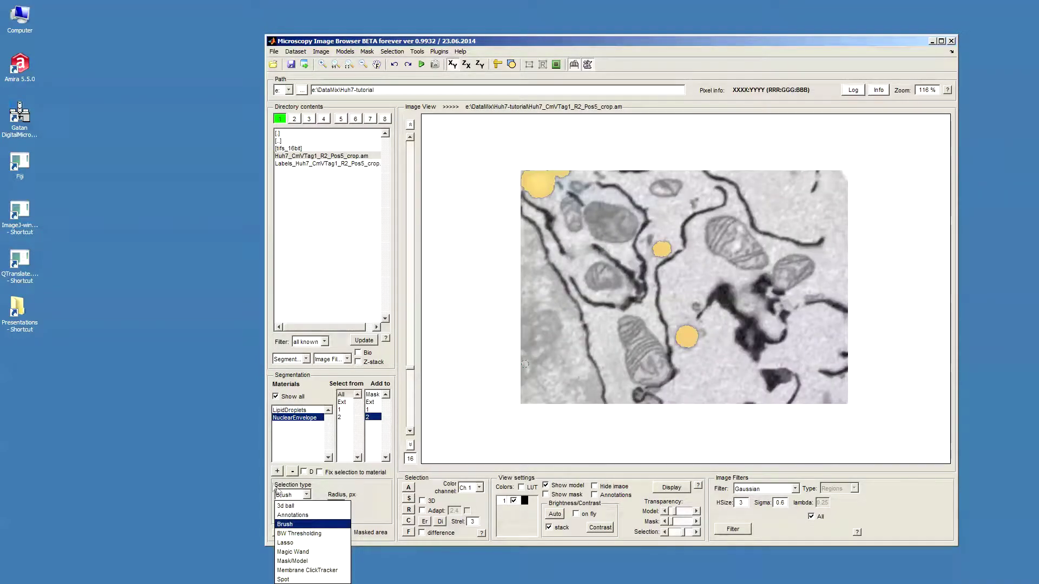
pyautogui.click(308, 571)
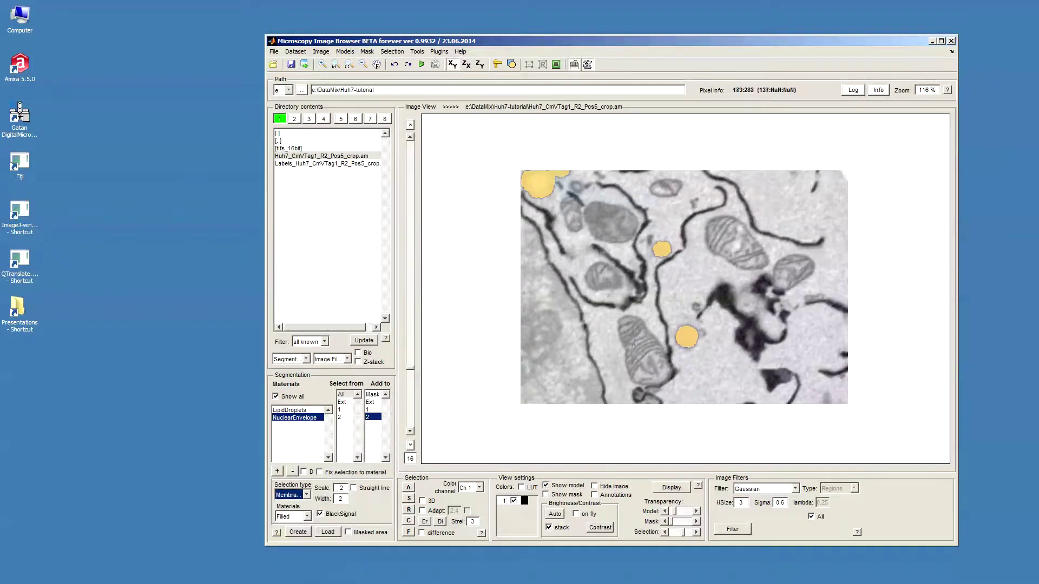
pyautogui.moveTo(634, 327); pyautogui.dragTo(629, 336)
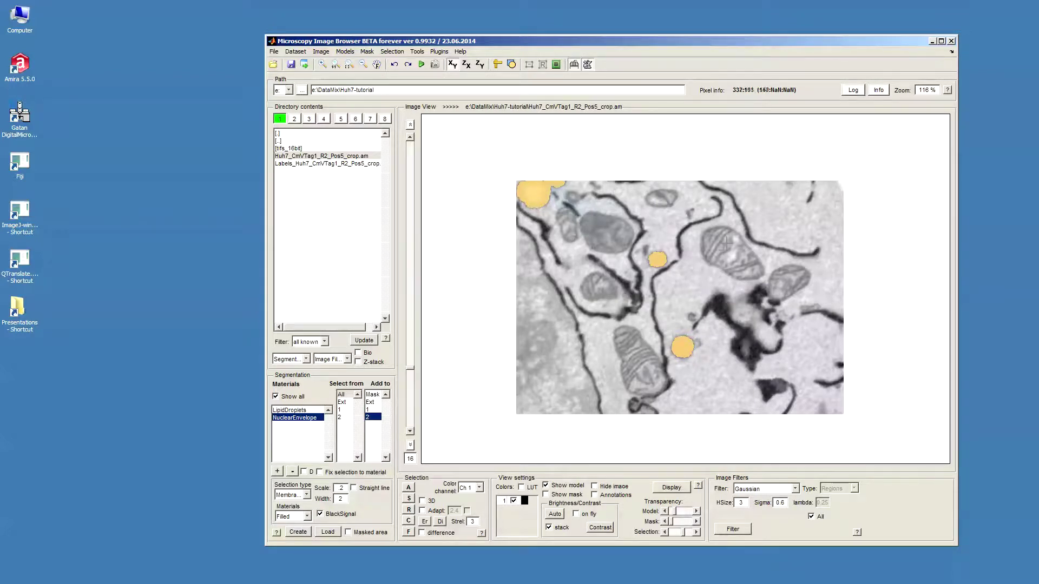
pyautogui.press('w')
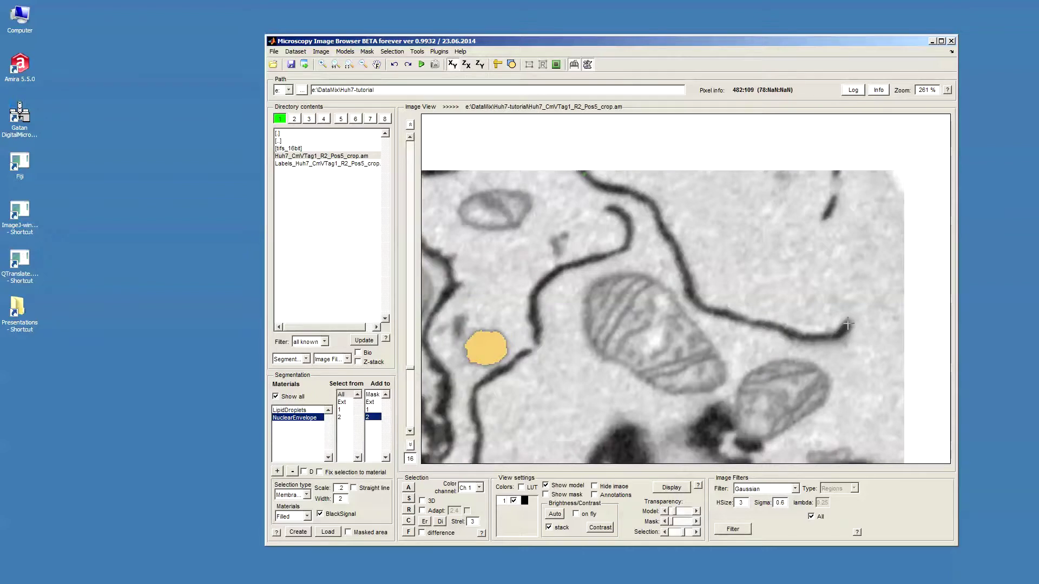
pyautogui.click(847, 325)
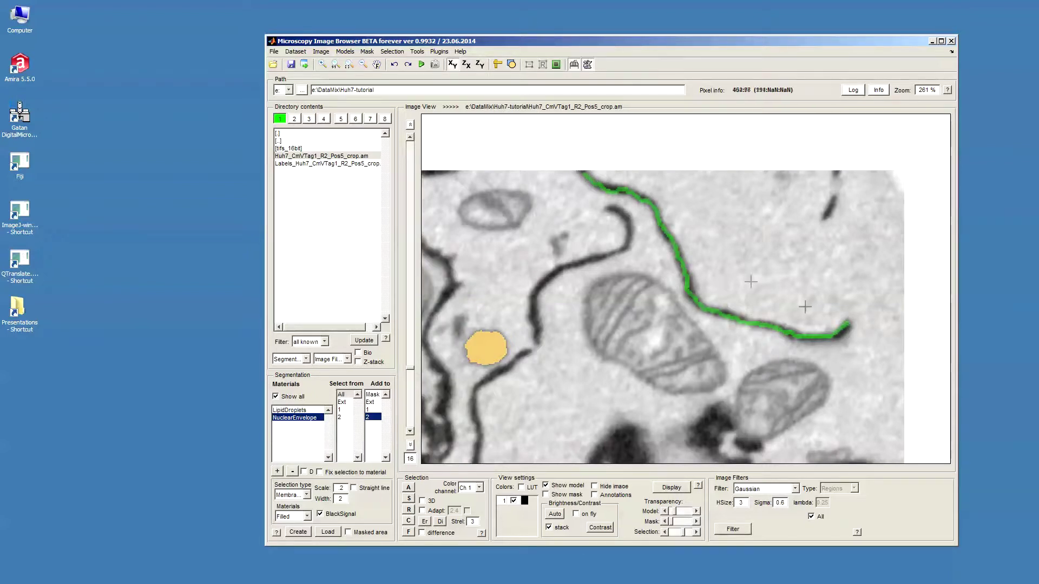
# Step: Zoom out, scroll to slice 58 and trace the nuclear envelope upward along the dark membrane
pyautogui.press('q')
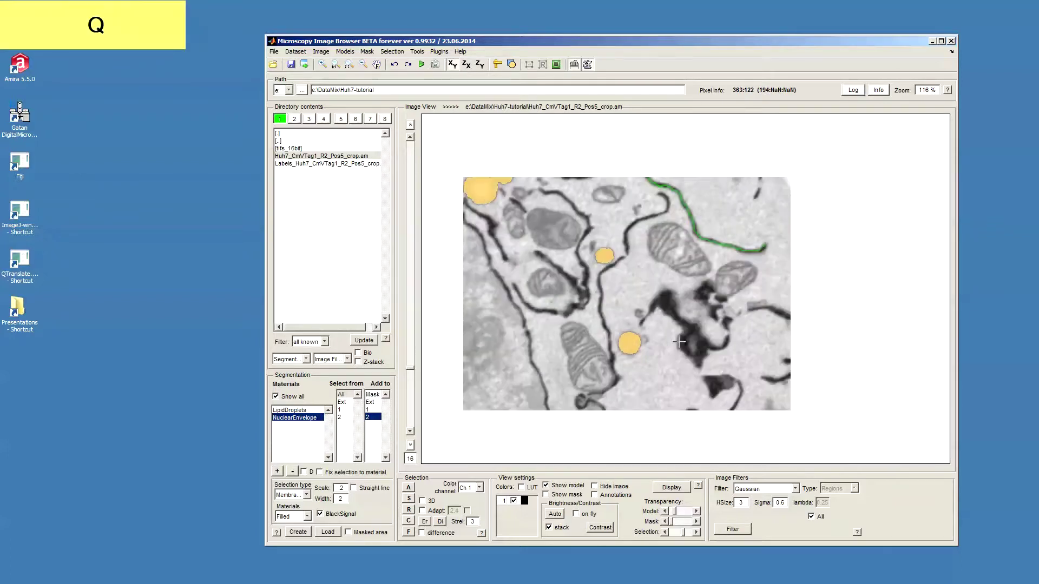
pyautogui.scroll(-20, 680, 342)
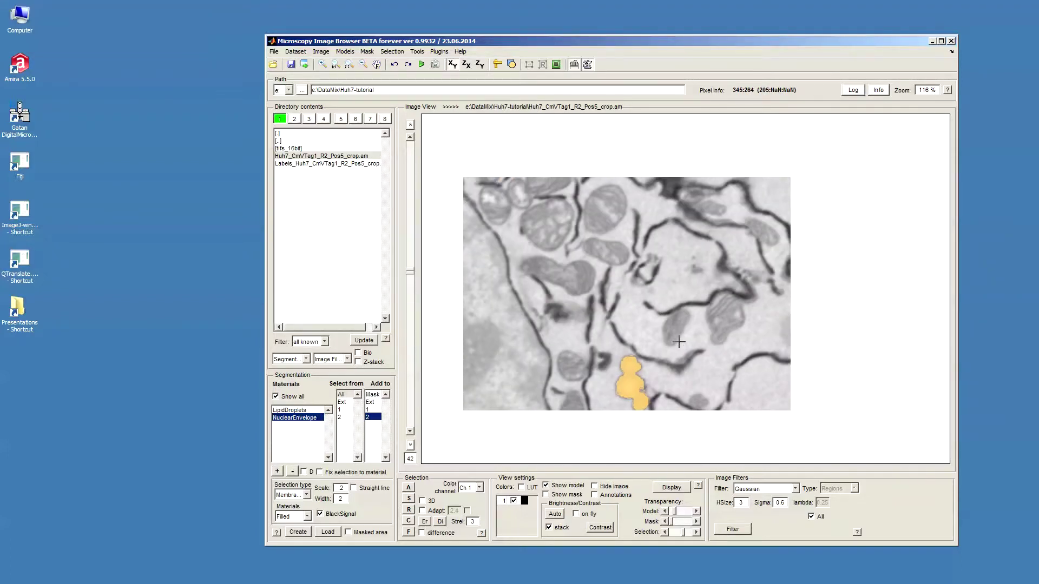
pyautogui.scroll(-15, 679, 342)
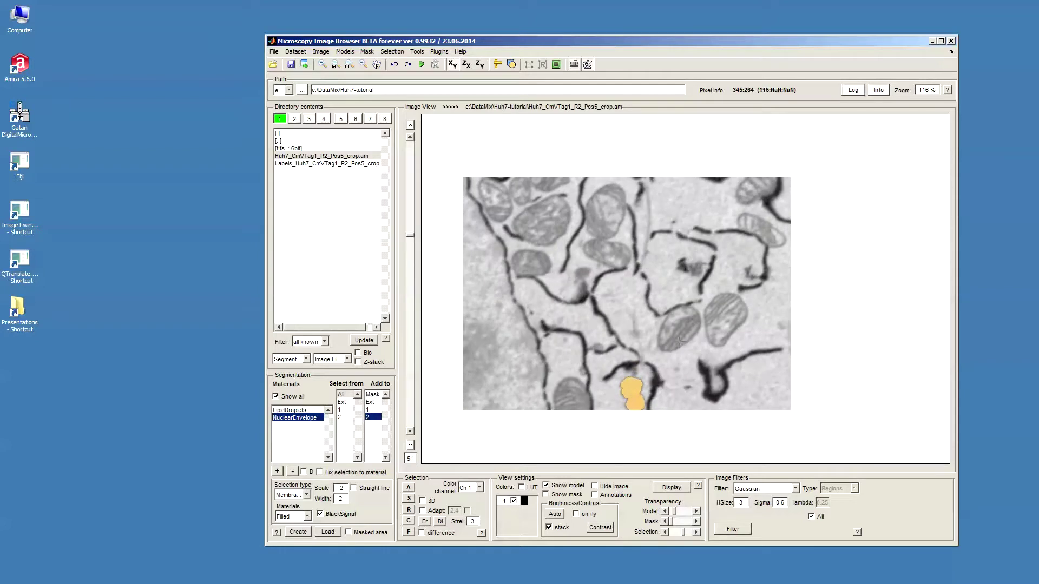
pyautogui.scroll(-1, 673, 342)
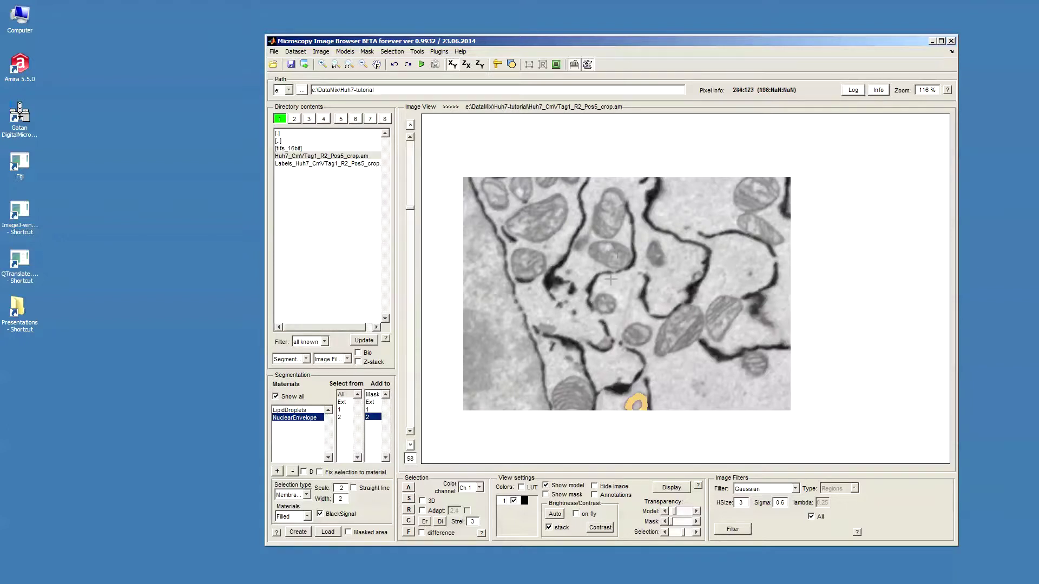
pyautogui.click(626, 205)
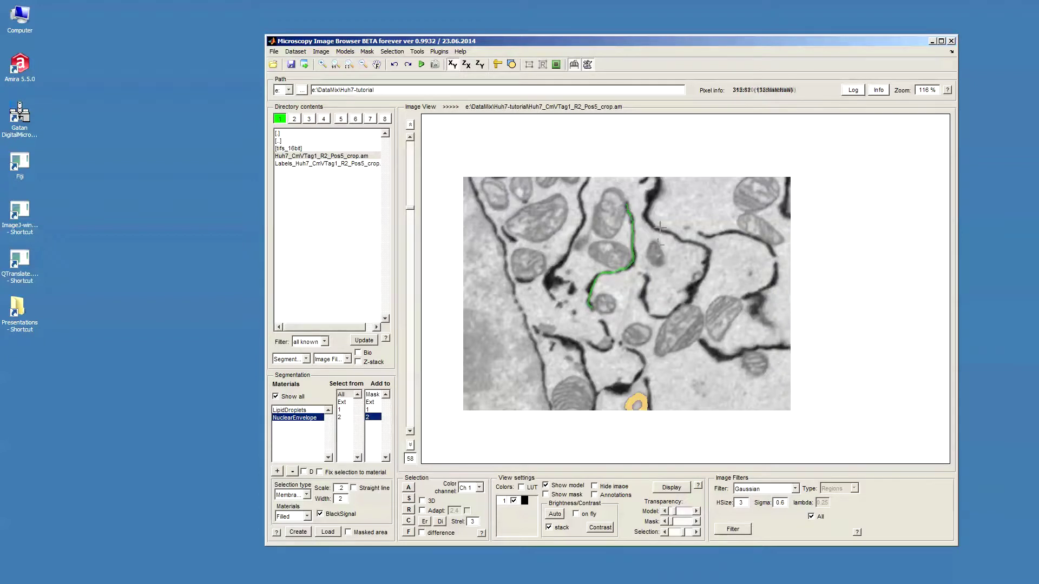
pyautogui.keyDown('shift'); pyautogui.click(647, 279); pyautogui.keyUp('shift')
pyautogui.click(658, 181)
# Step: Zoom in, undo the last segment and retrace the membrane from its lower part to the top edge
pyautogui.press('w')
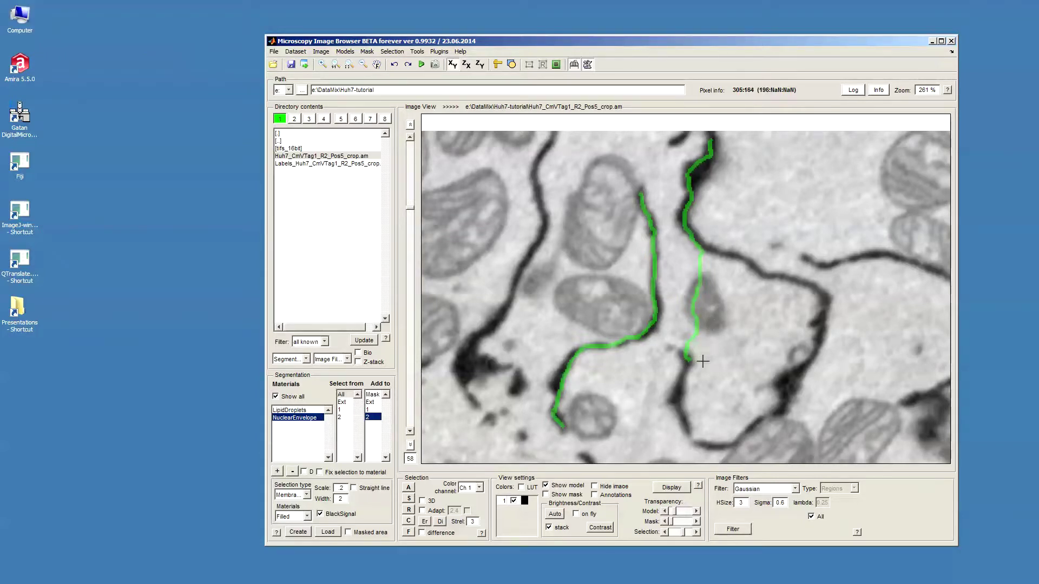
pyautogui.hotkey('ctrl', 'z')
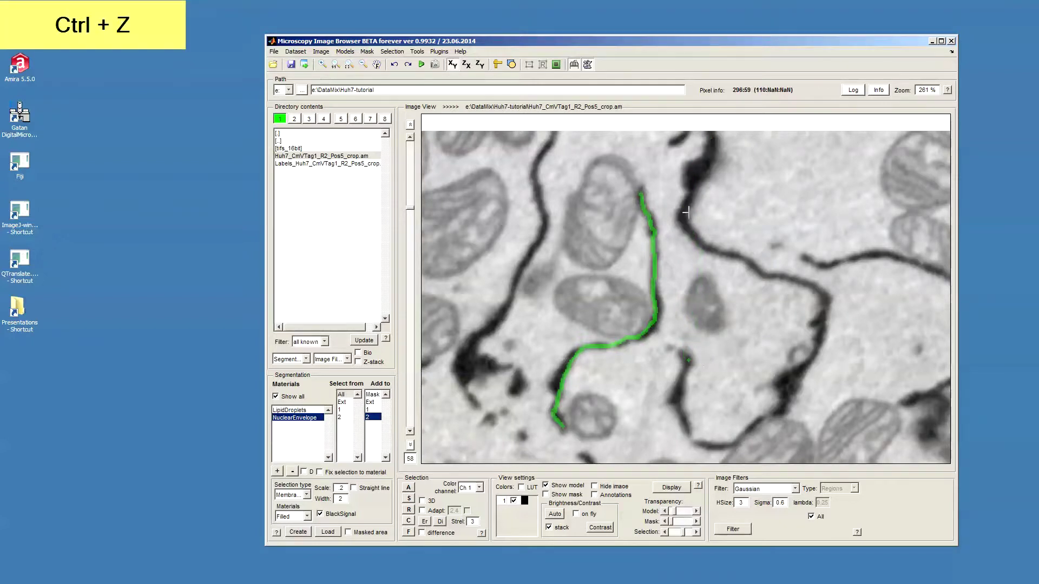
pyautogui.click(723, 445)
pyautogui.click(808, 363)
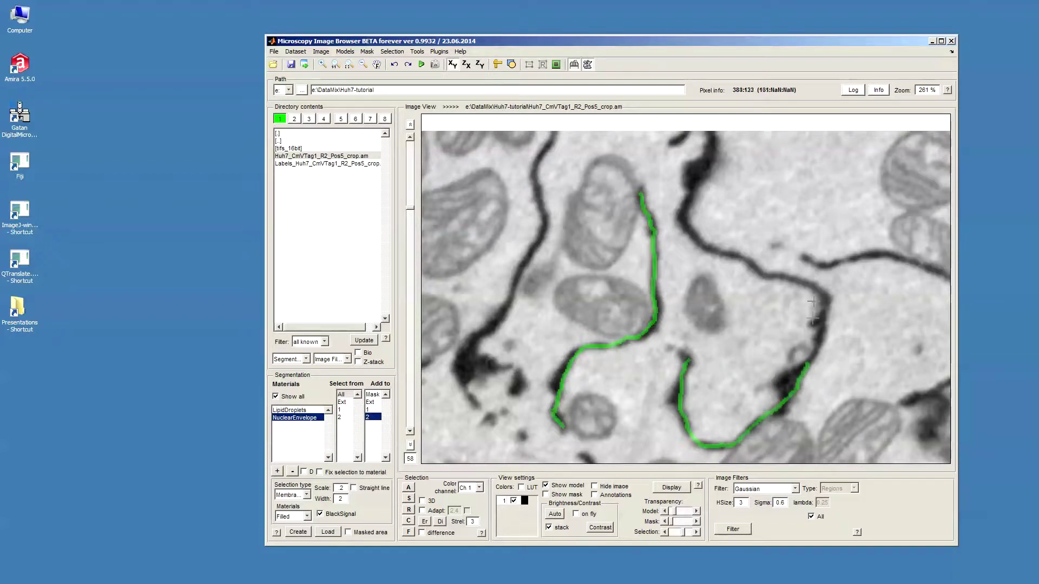
pyautogui.click(815, 287)
pyautogui.click(683, 218)
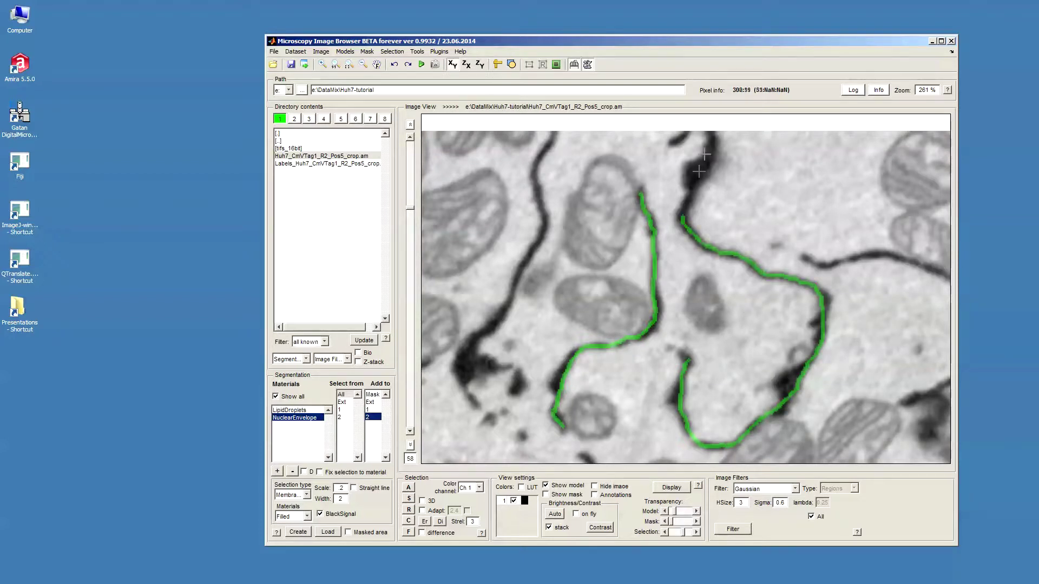
pyautogui.click(708, 133)
# Step: Undo the final trace segment and clear the whole selection
pyautogui.hotkey('ctrl', 'z')
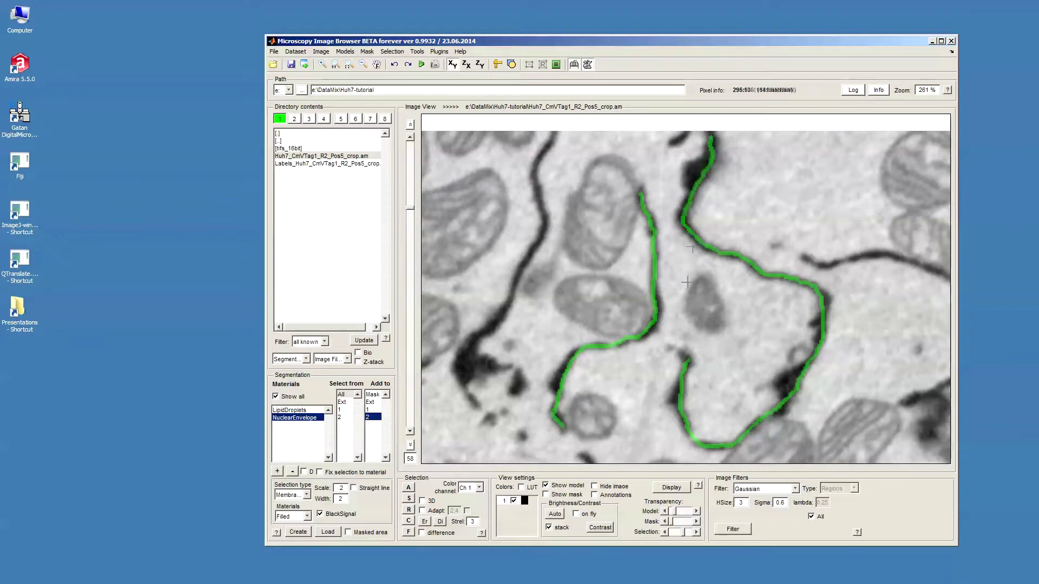
pyautogui.hotkey('shift', 'c')
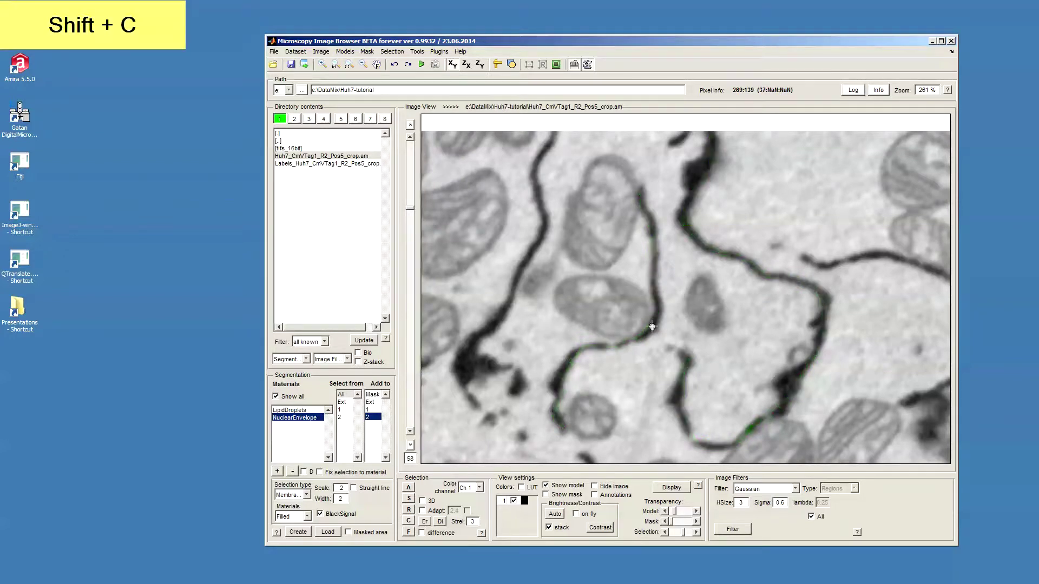
pyautogui.moveTo(652, 326); pyautogui.dragTo(696, 269)
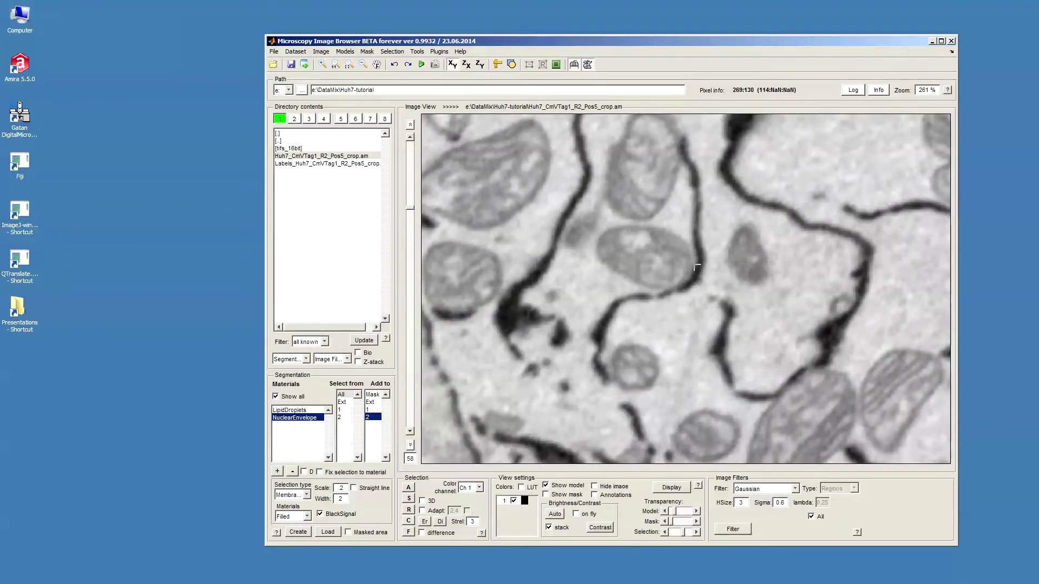
# Step: Clear any selection, zoom out and scroll to slice 1 with the envelope region in view
pyautogui.hotkey('shift', 'c')
pyautogui.moveTo(577, 359); pyautogui.dragTo(606, 288)
pyautogui.press('q')
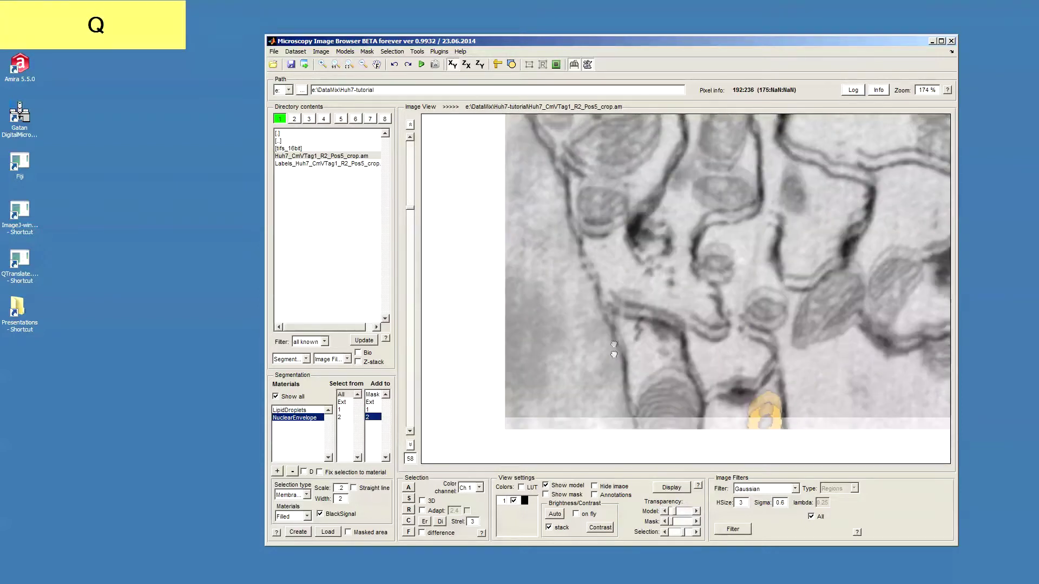
pyautogui.scroll(18, 614, 352)
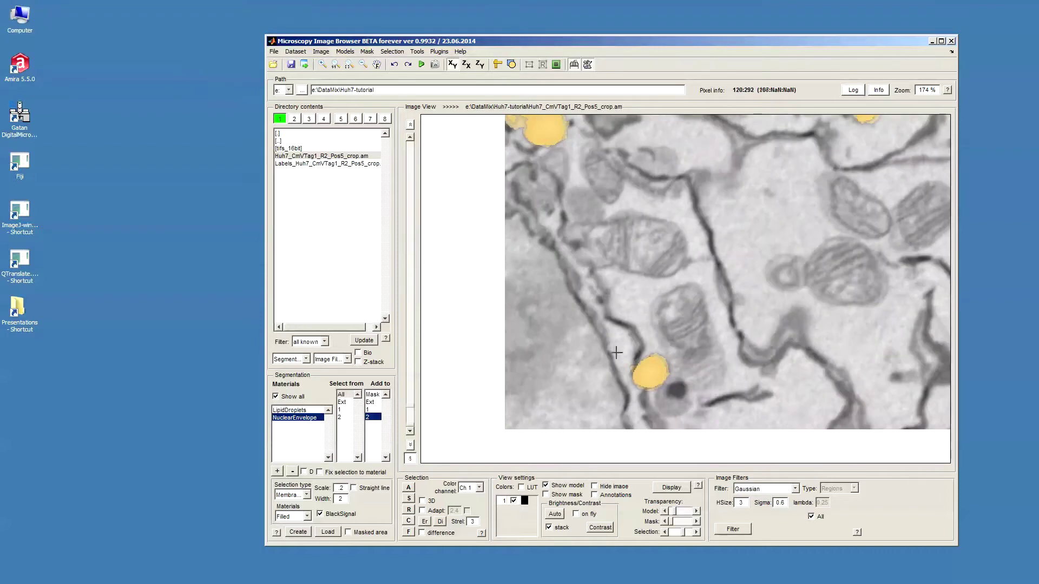
pyautogui.scroll(7, 616, 353)
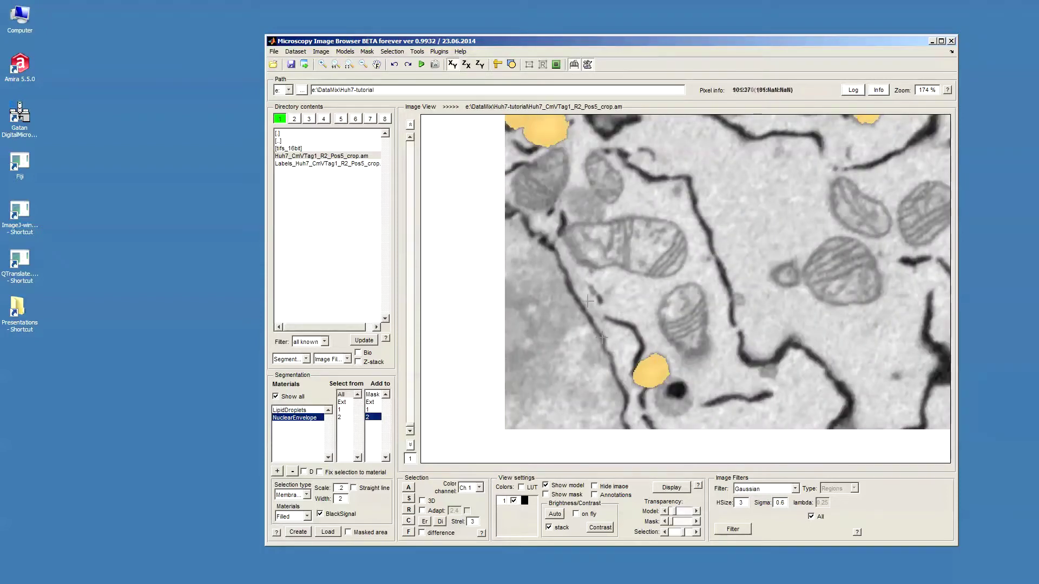
pyautogui.scroll(-1, 603, 338)
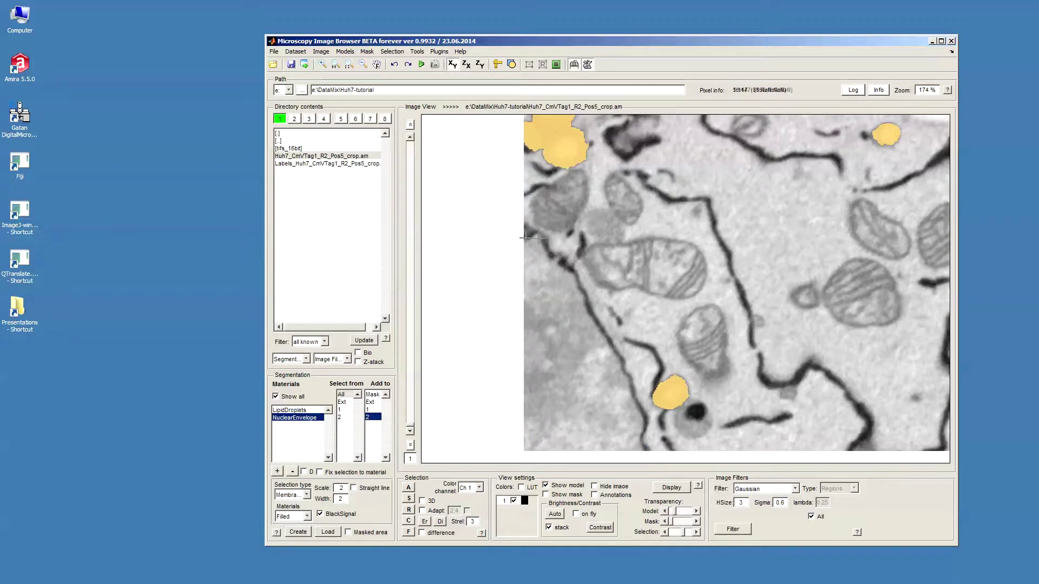
# Step: Trace the nuclear envelope on slices 1 and 7, then scroll down to slice 30
pyautogui.click(525, 235)
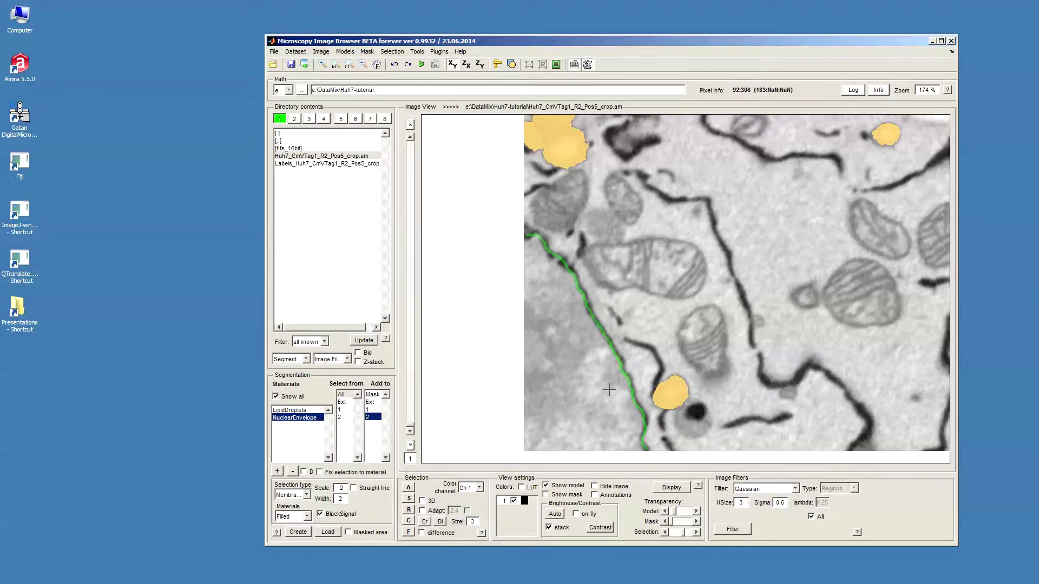
pyautogui.scroll(-6, 609, 390)
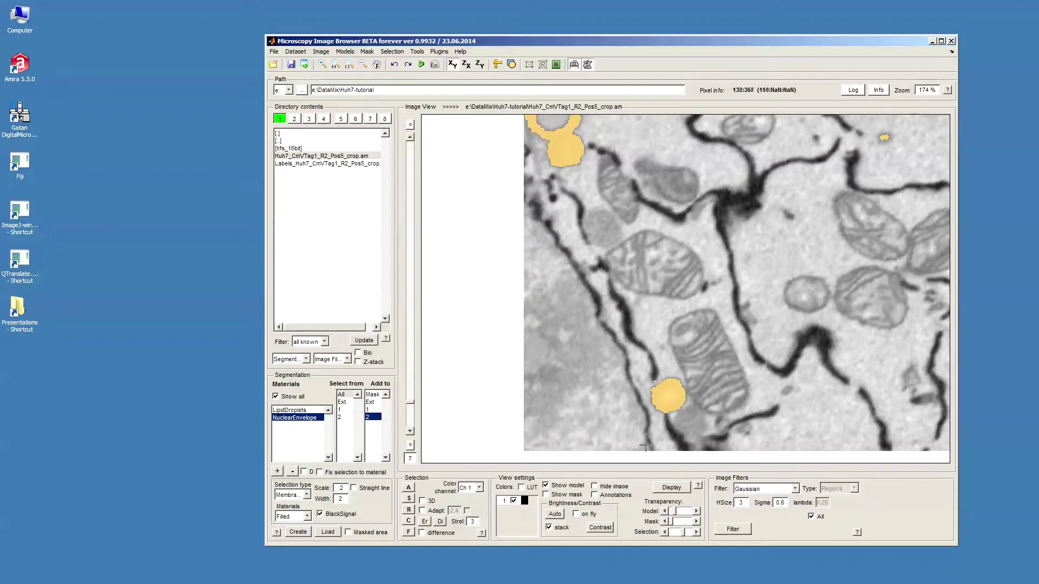
pyautogui.keyDown('shift'); pyautogui.click(528, 208); pyautogui.keyUp('shift')
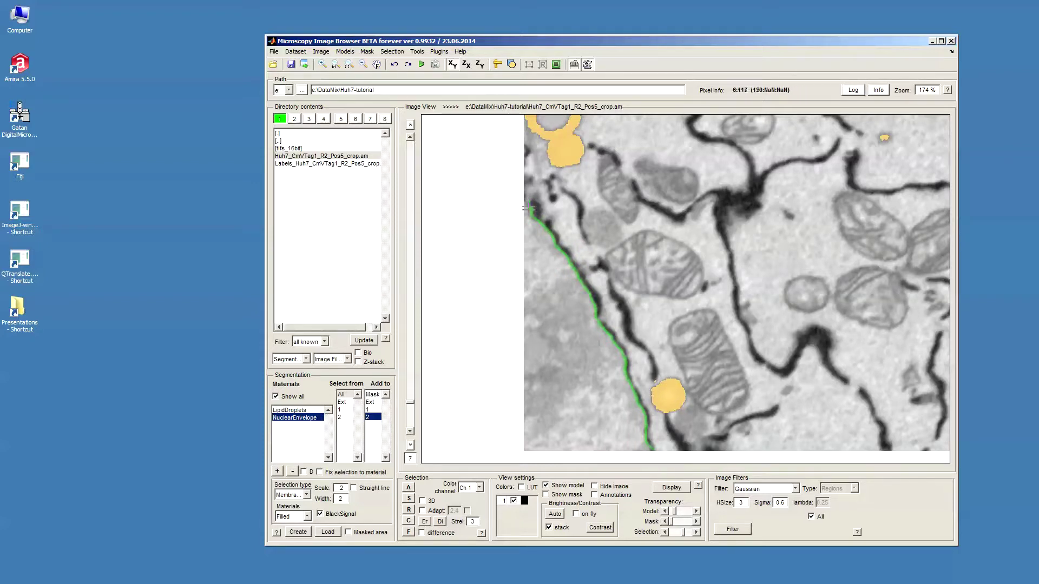
pyautogui.scroll(-6, 607, 267)
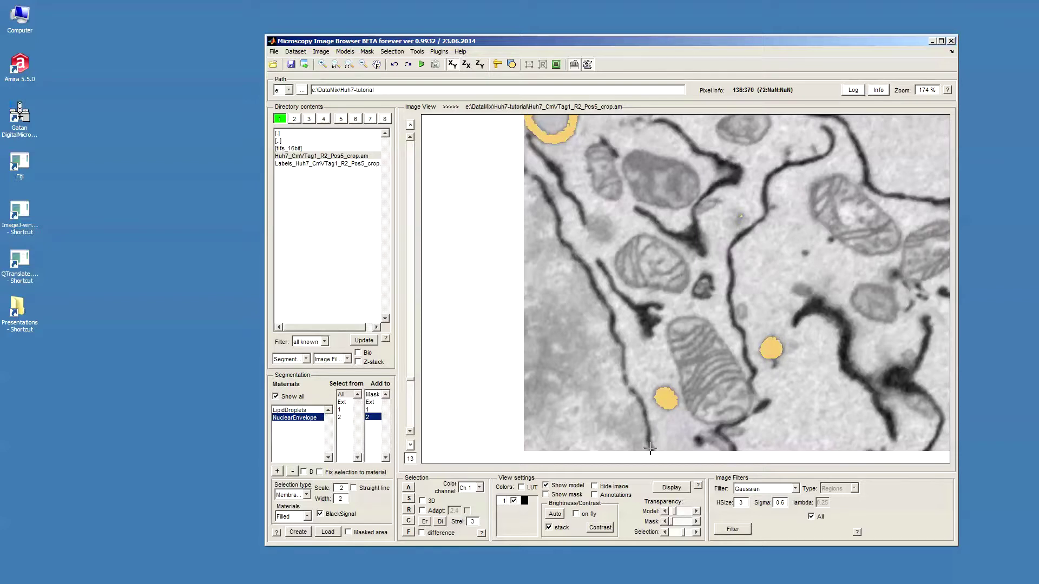
pyautogui.scroll(-1, 521, 171)
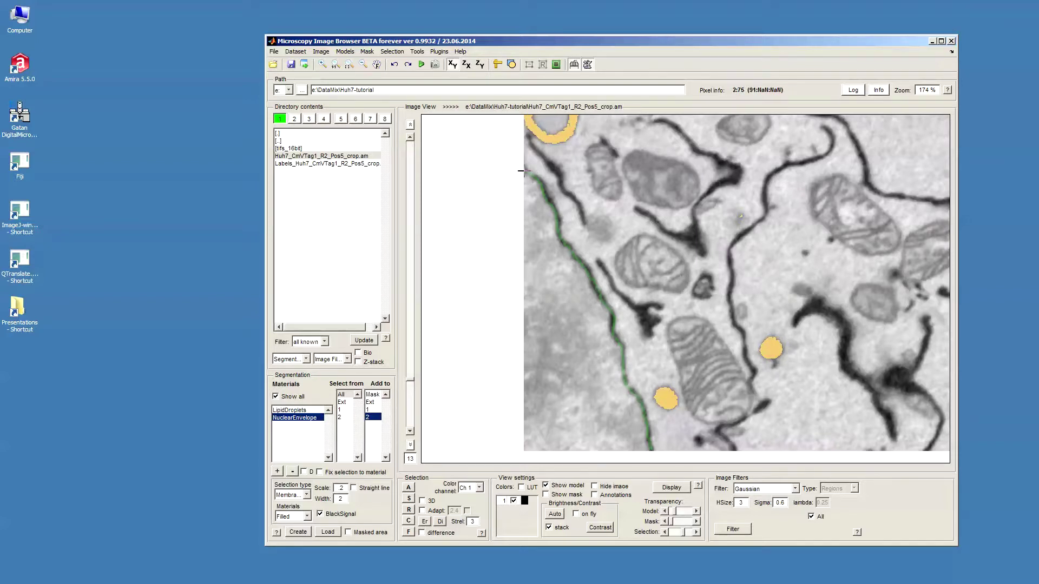
pyautogui.scroll(-1, 673, 367)
pyautogui.scroll(-1, 672, 367)
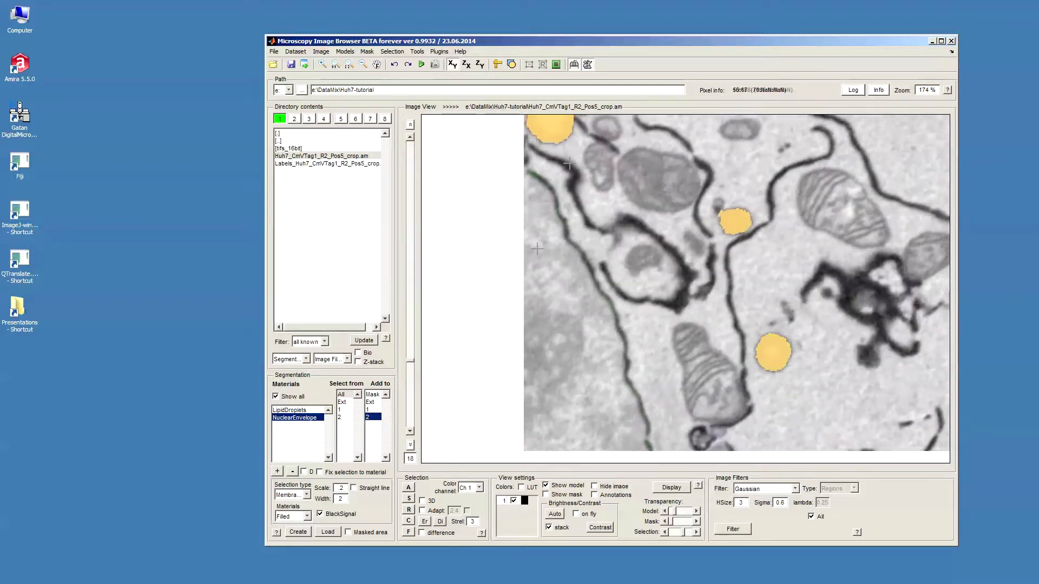
pyautogui.scroll(-2, 667, 401)
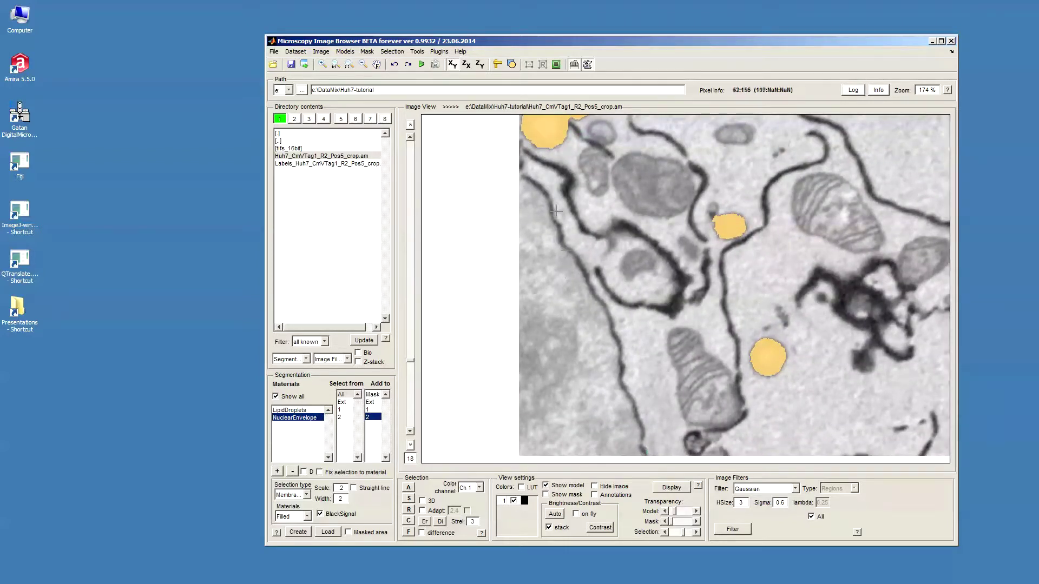
pyautogui.scroll(-1, 518, 160)
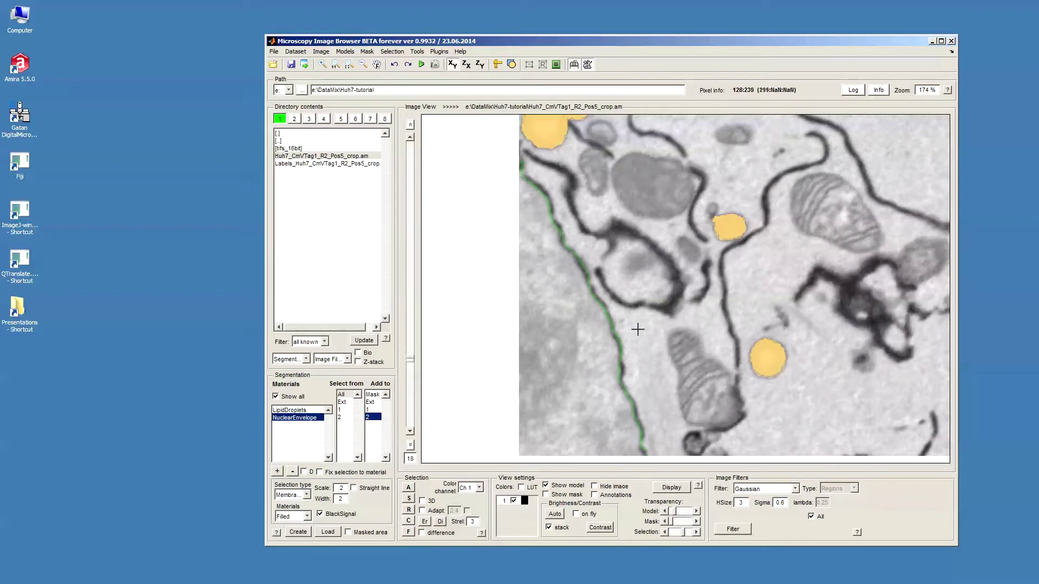
pyautogui.scroll(-5, 702, 327)
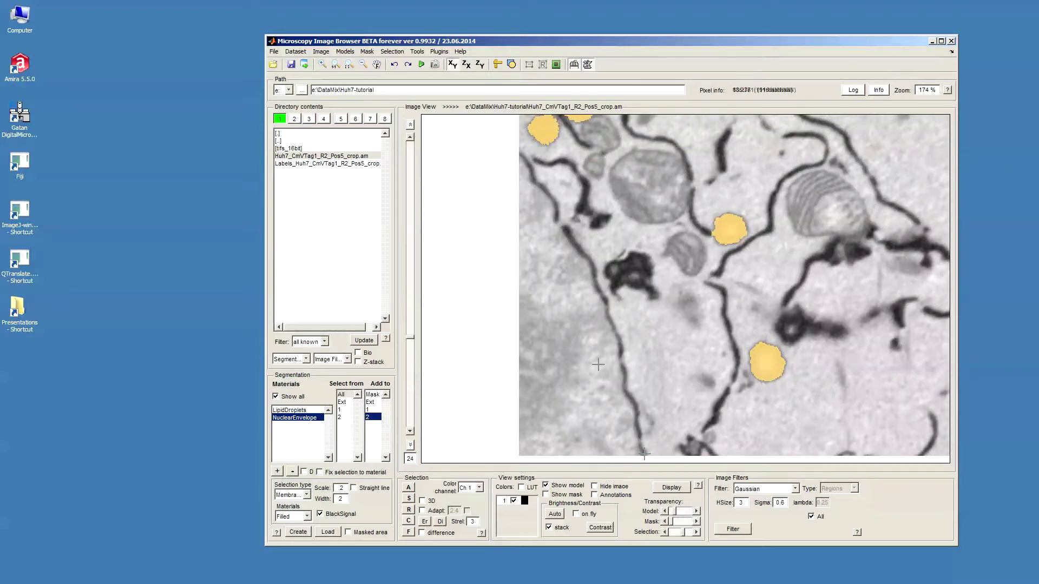
pyautogui.scroll(-6, 661, 439)
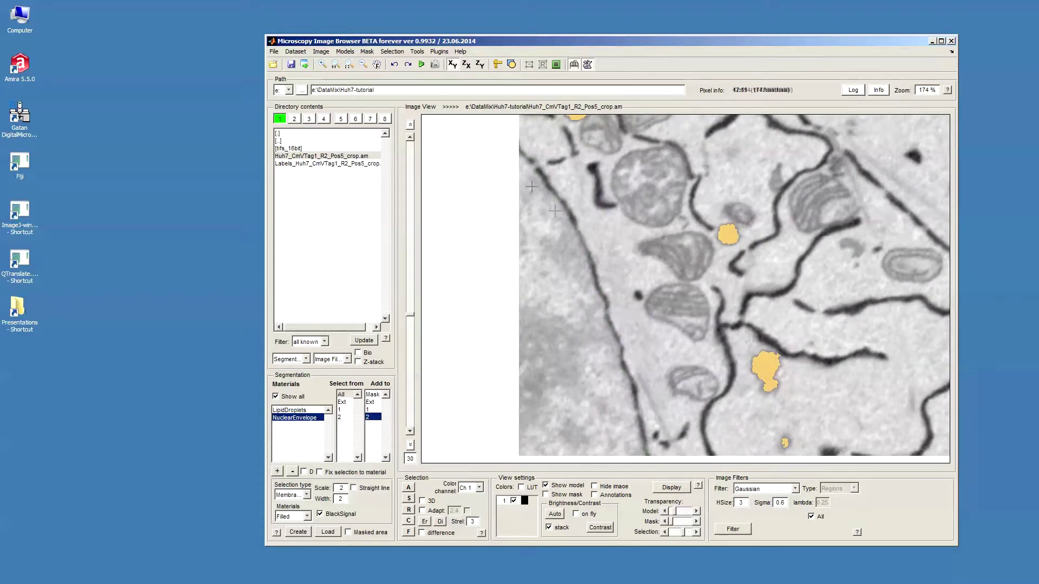
# Step: Trace the nuclear envelope on slices 30, 37 and 43, then scroll to slice 50
pyautogui.click(521, 154)
pyautogui.scroll(-7, 655, 367)
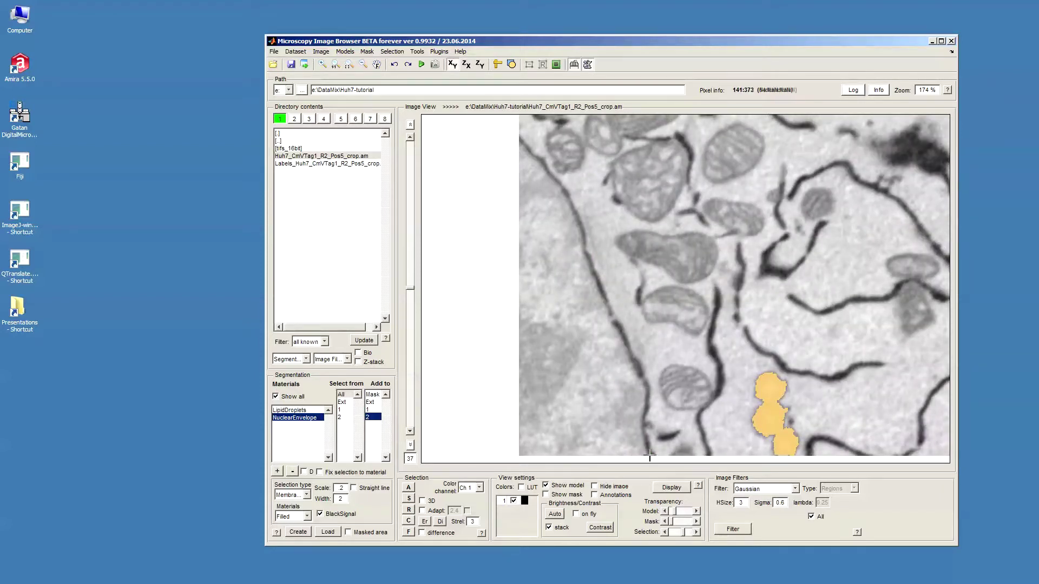
pyautogui.click(518, 142)
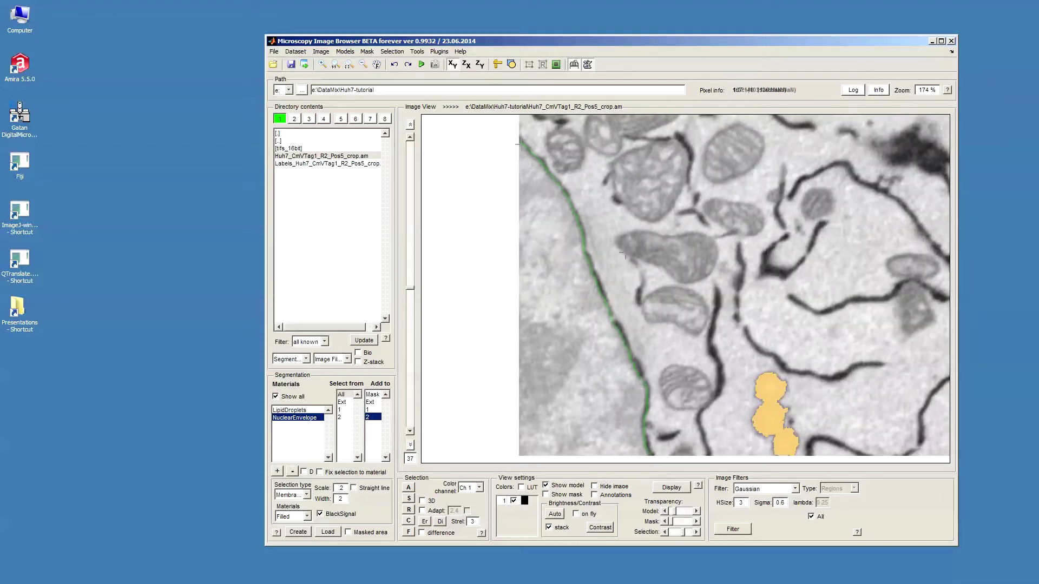
pyautogui.scroll(-6, 673, 343)
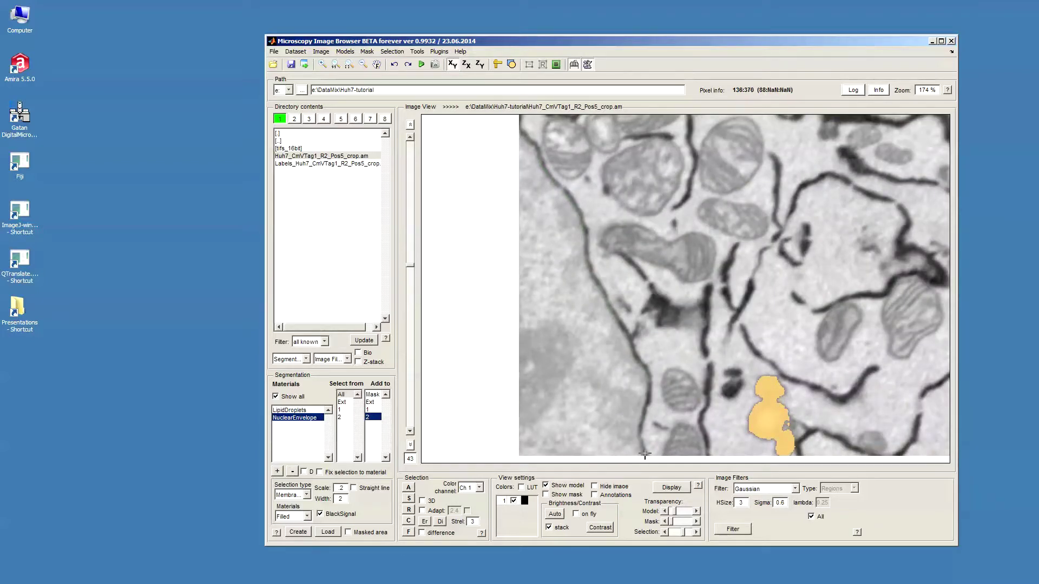
pyautogui.click(520, 129)
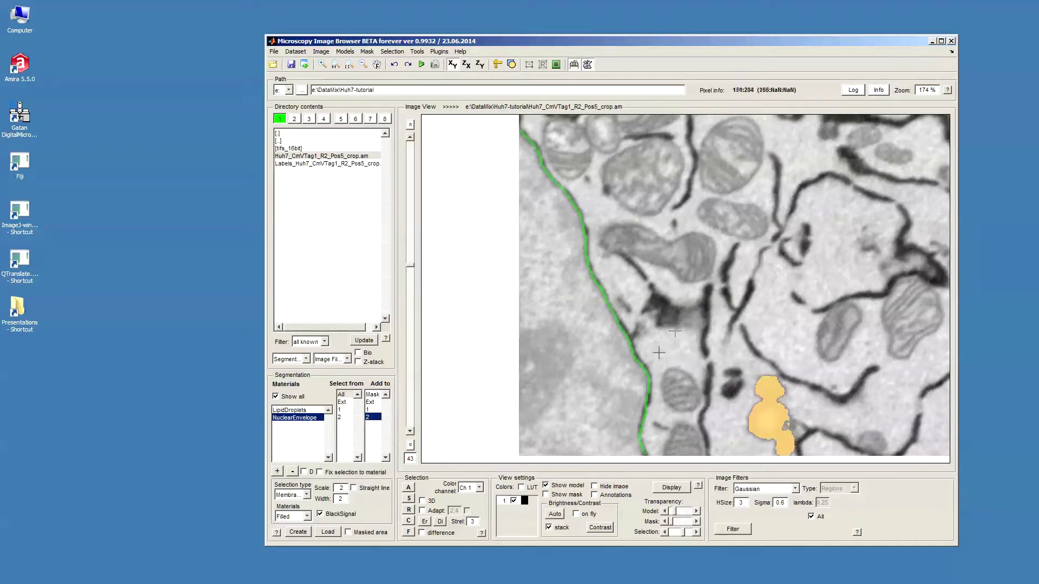
pyautogui.scroll(-7, 658, 353)
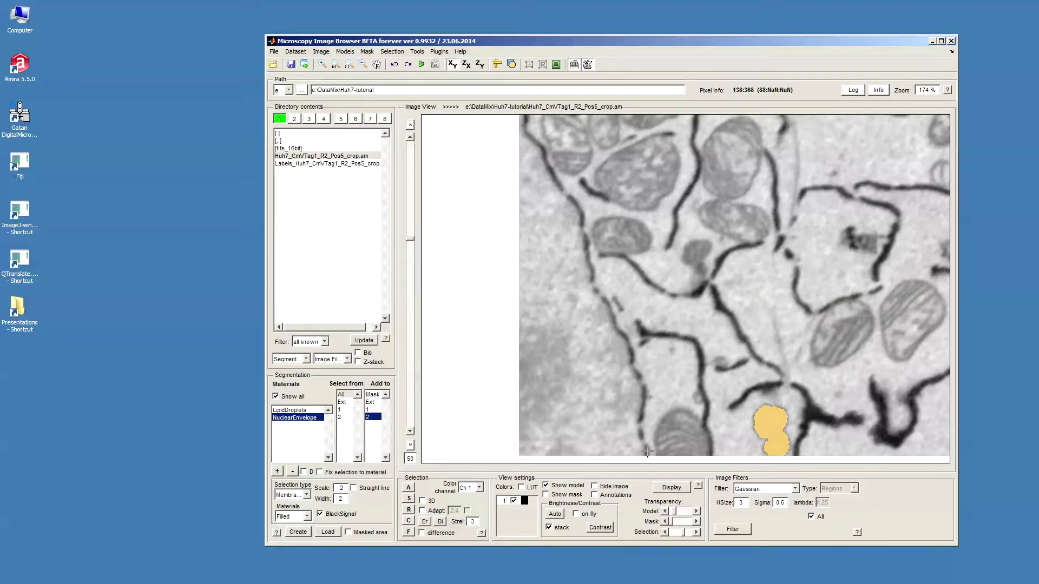
# Step: Dismiss the 'Wrong view!' warning, zoom out to 116% and mark the envelope's top end on slice 50
pyautogui.moveTo(646, 453); pyautogui.dragTo(680, 475)
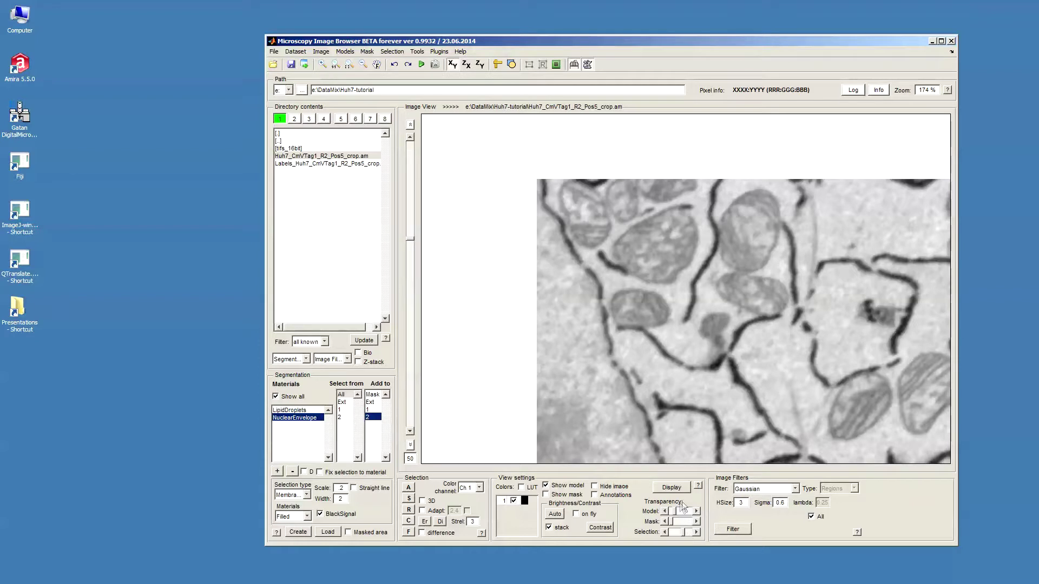
pyautogui.click(543, 183)
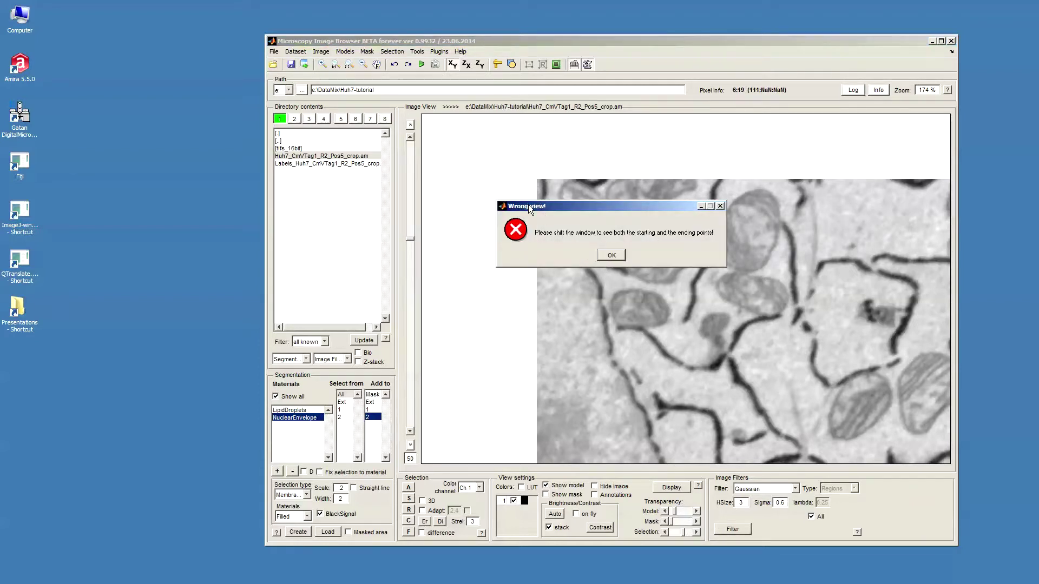
pyautogui.moveTo(528, 205); pyautogui.dragTo(545, 211)
pyautogui.click(637, 262)
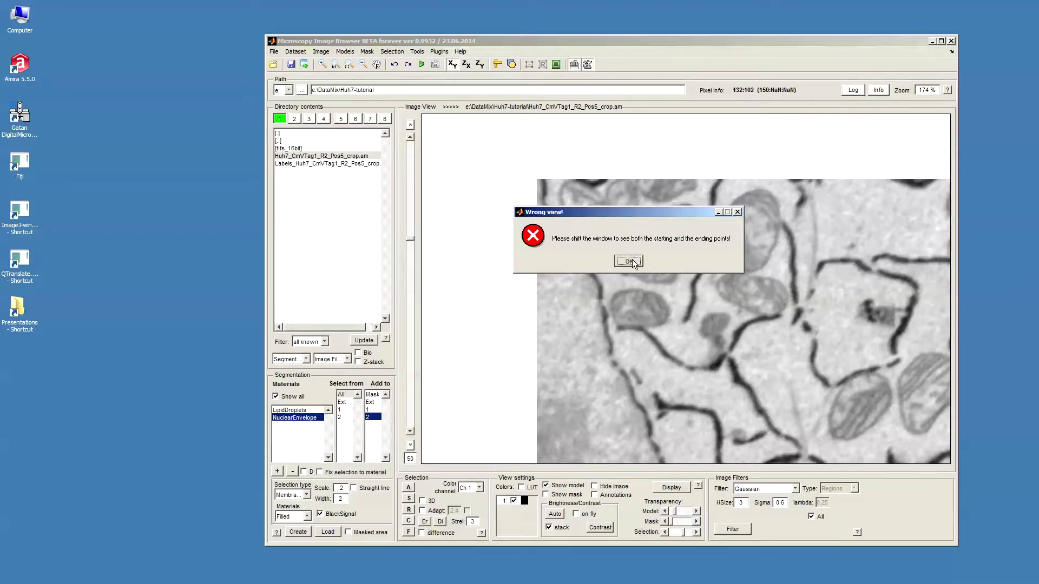
pyautogui.moveTo(703, 351); pyautogui.dragTo(682, 302)
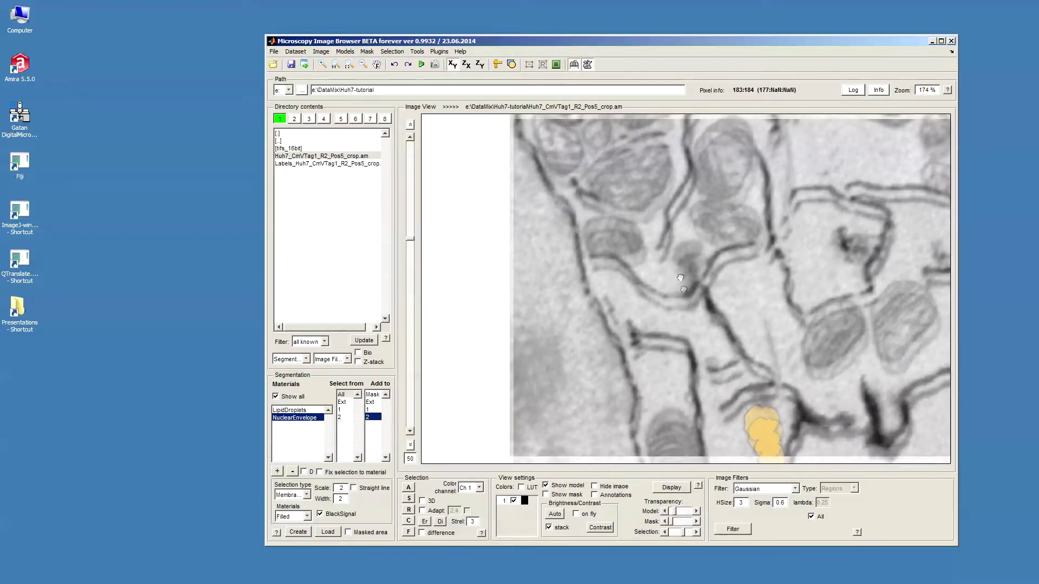
pyautogui.press('q')
pyautogui.click(557, 193)
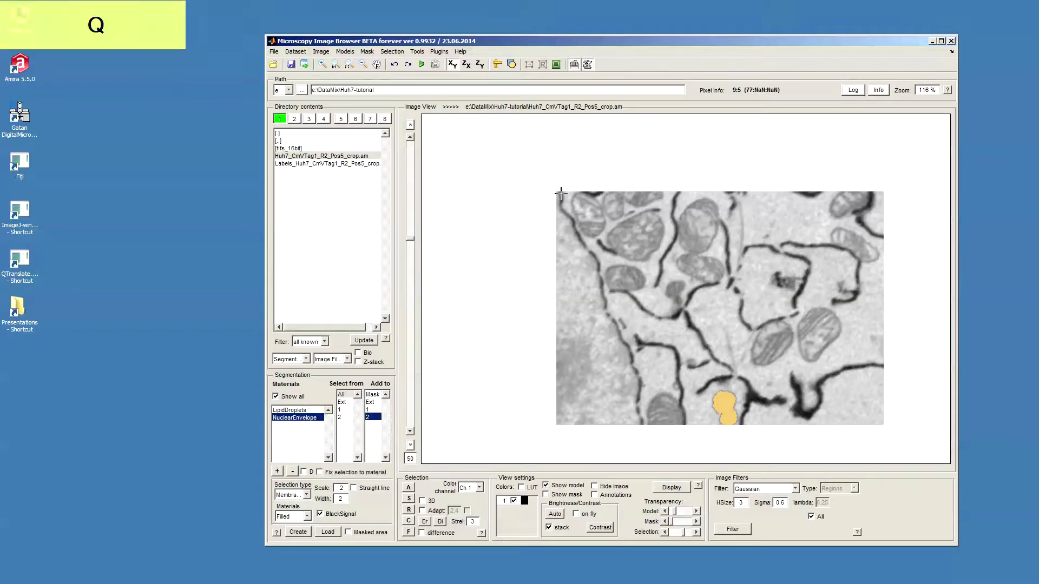
# Step: Finish the slice 50 trace, then trace the left-edge envelope on slices 61, 70 and 75
pyautogui.click(641, 423)
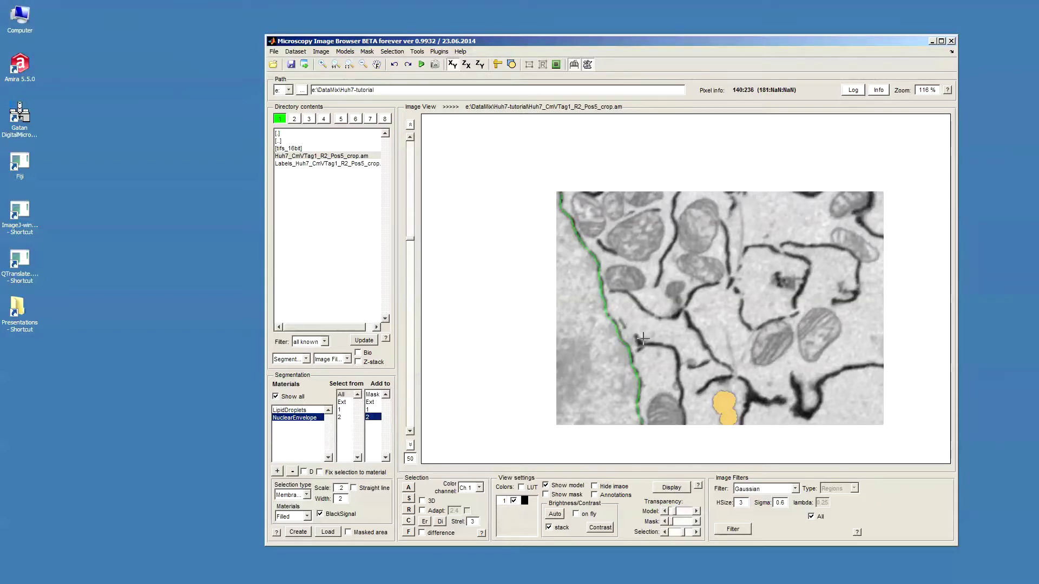
pyautogui.scroll(-11, 643, 338)
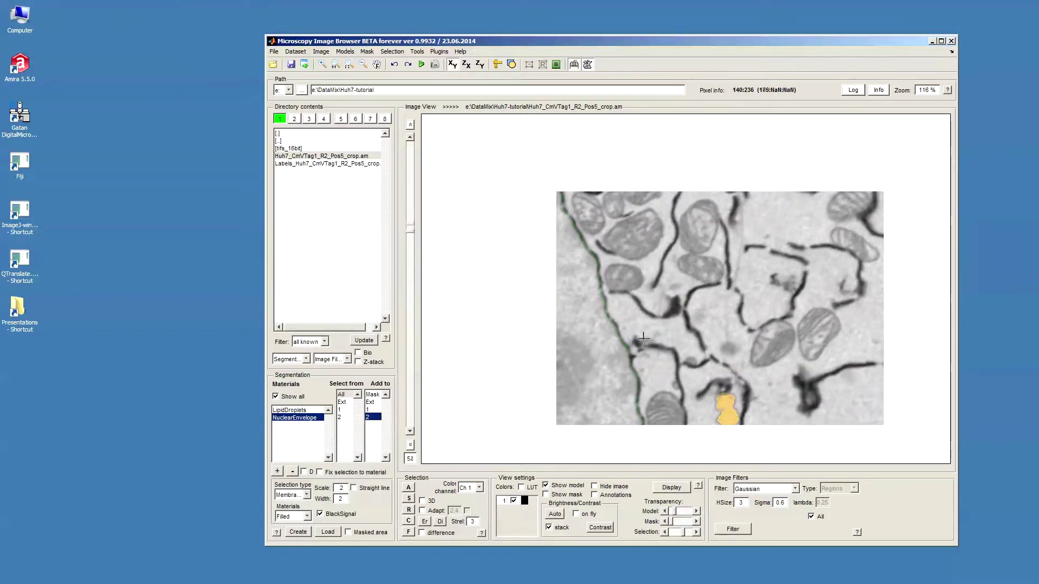
pyautogui.click(641, 421)
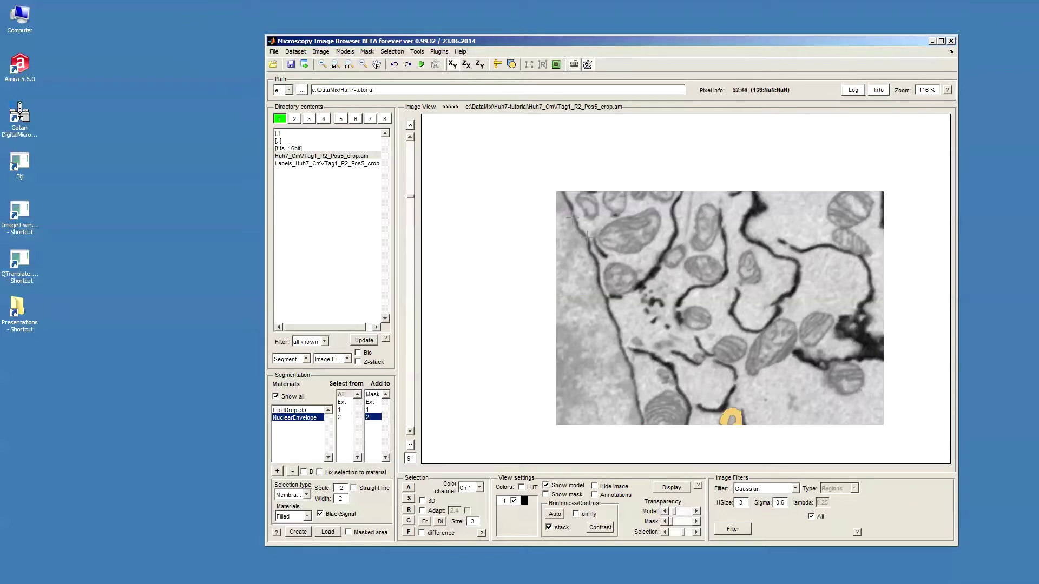
pyautogui.click(564, 190)
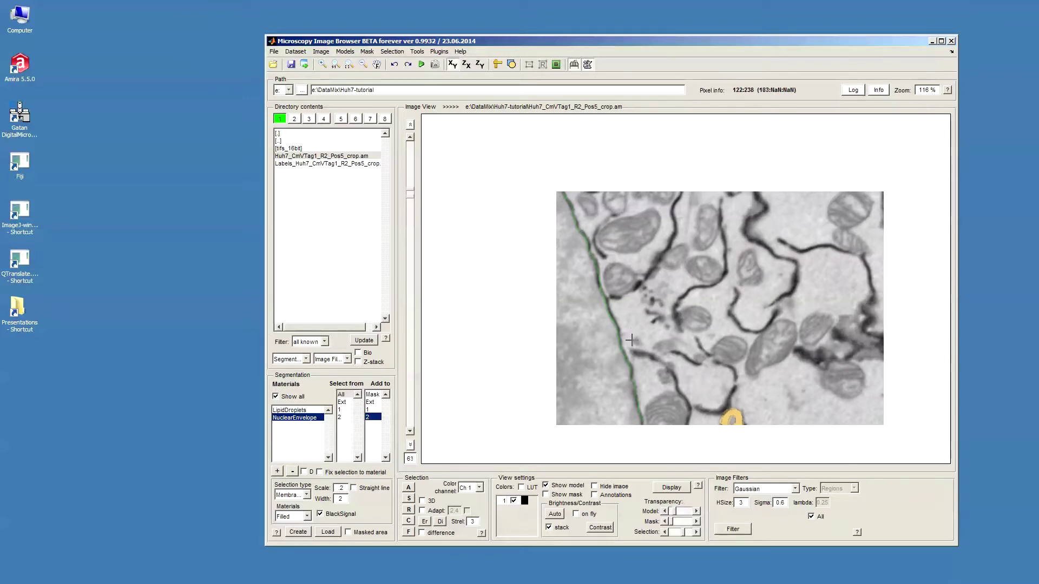
pyautogui.scroll(-9, 628, 325)
pyautogui.click(631, 424)
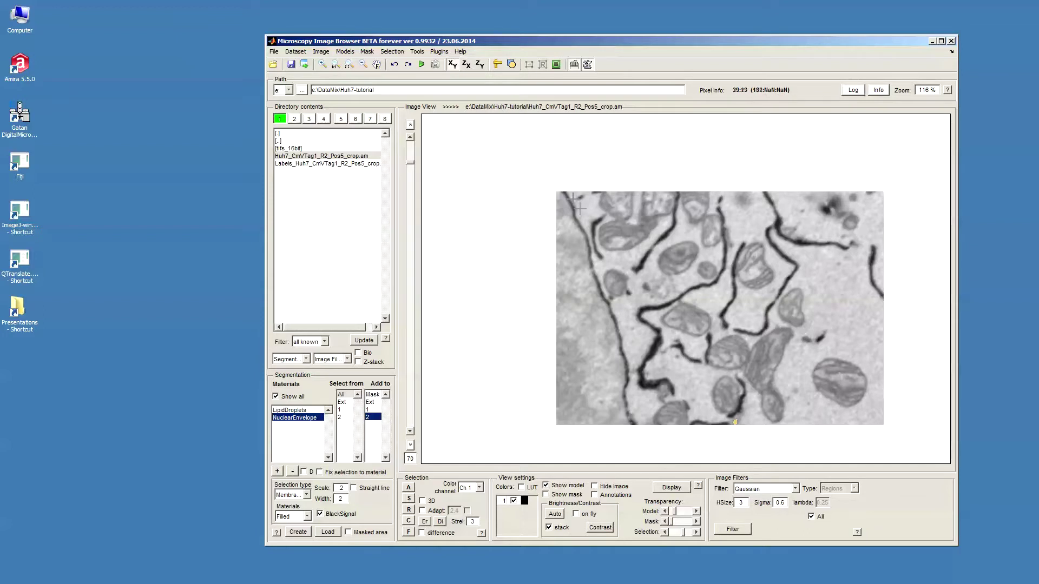
pyautogui.click(566, 192)
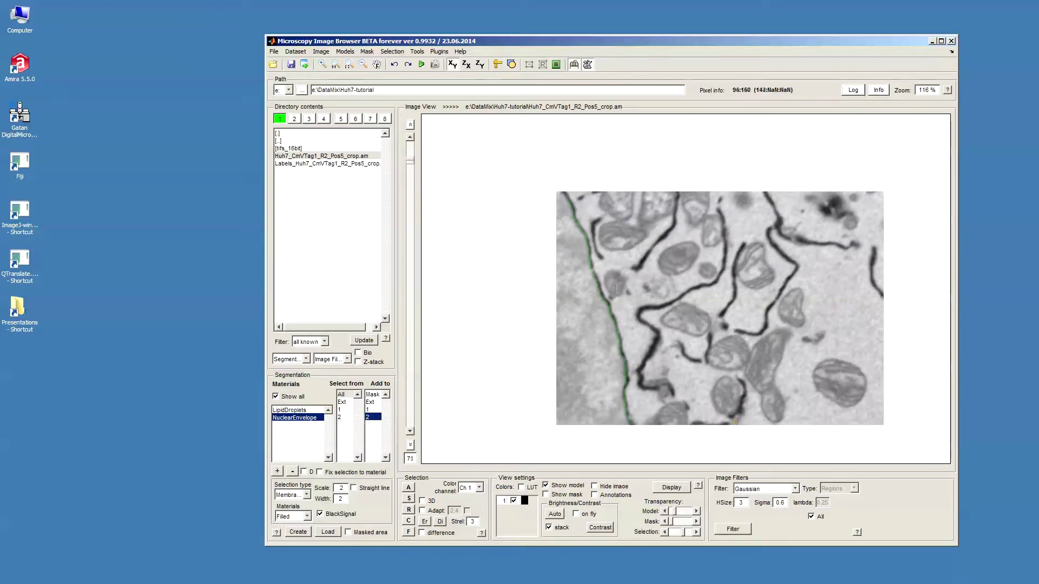
pyautogui.scroll(-5, 649, 270)
pyautogui.click(626, 424)
pyautogui.click(563, 194)
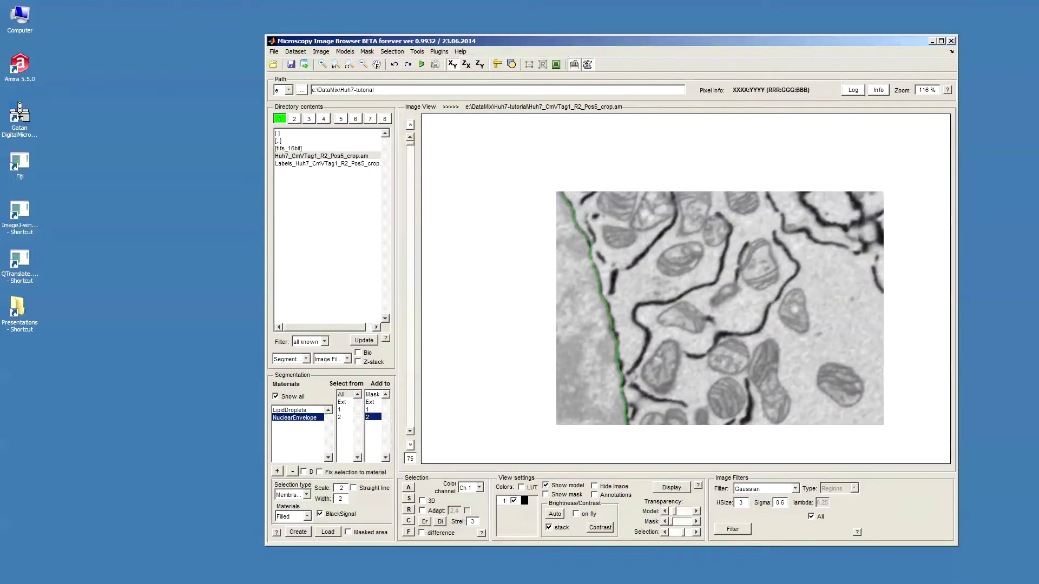
# Step: Set the interpolation line width to 2 in Preferences, keeping line interpolation mode
pyautogui.click(511, 65)
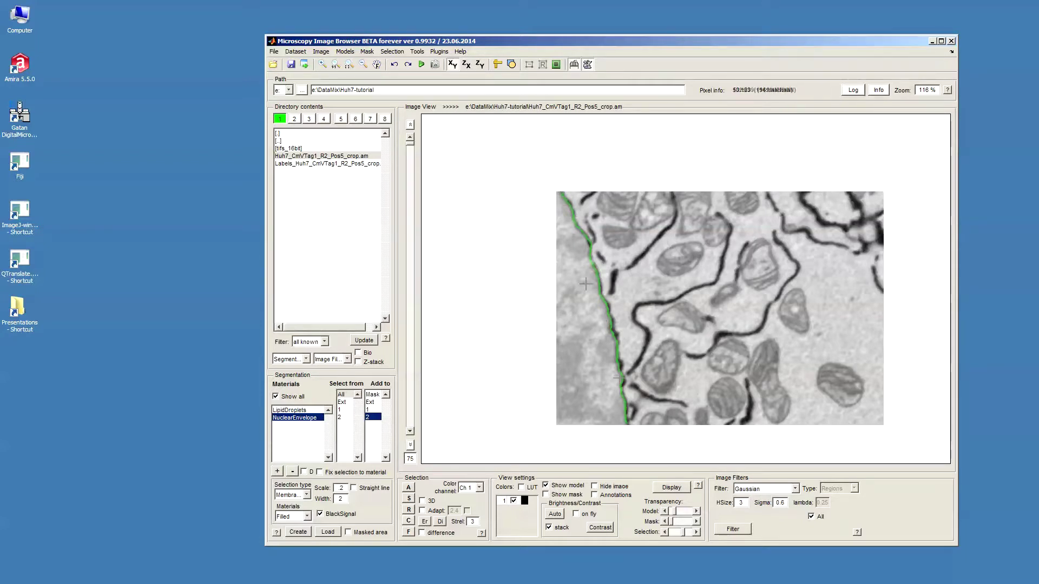
pyautogui.click(511, 65)
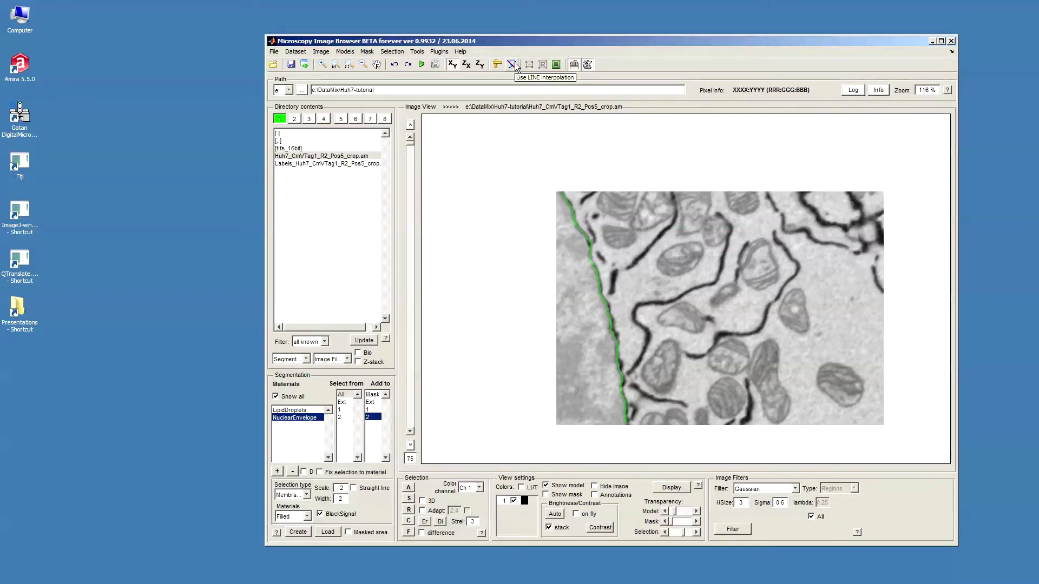
pyautogui.click(274, 52)
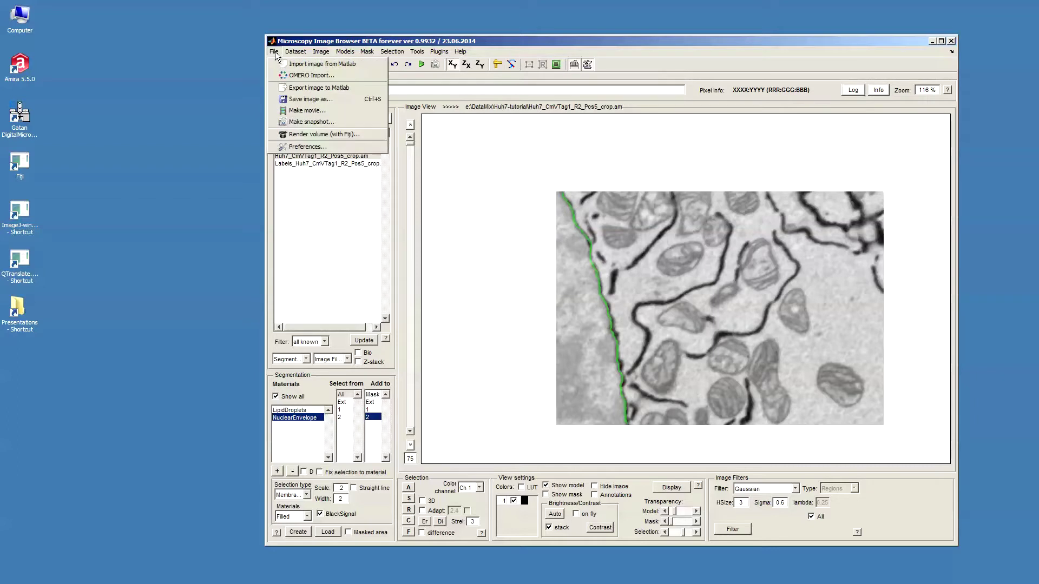
pyautogui.click(324, 151)
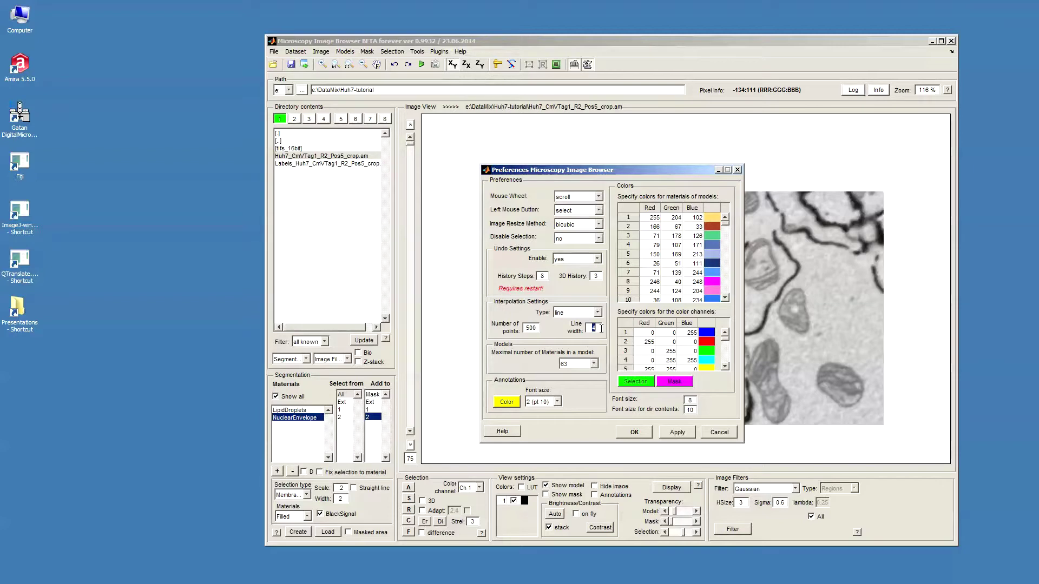
pyautogui.write('2')
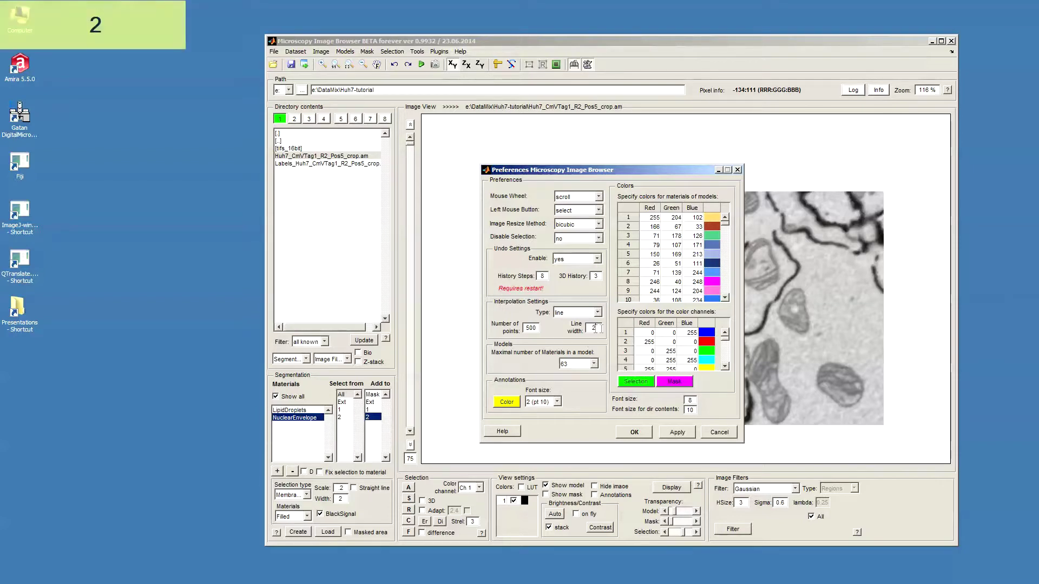
pyautogui.click(636, 433)
# Step: Scroll back up to slice 43
pyautogui.scroll(4, 663, 319)
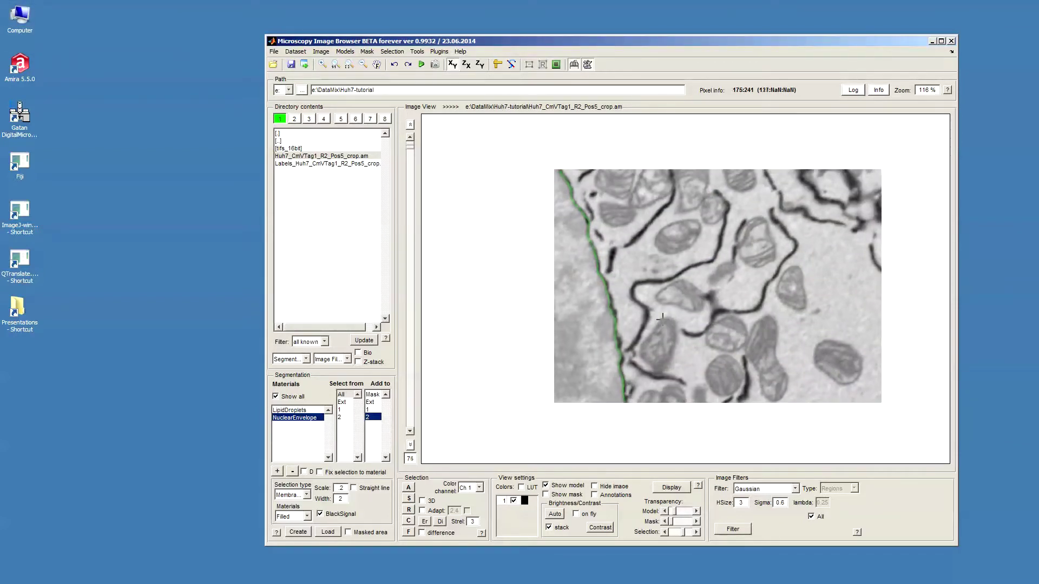
pyautogui.scroll(17, 663, 319)
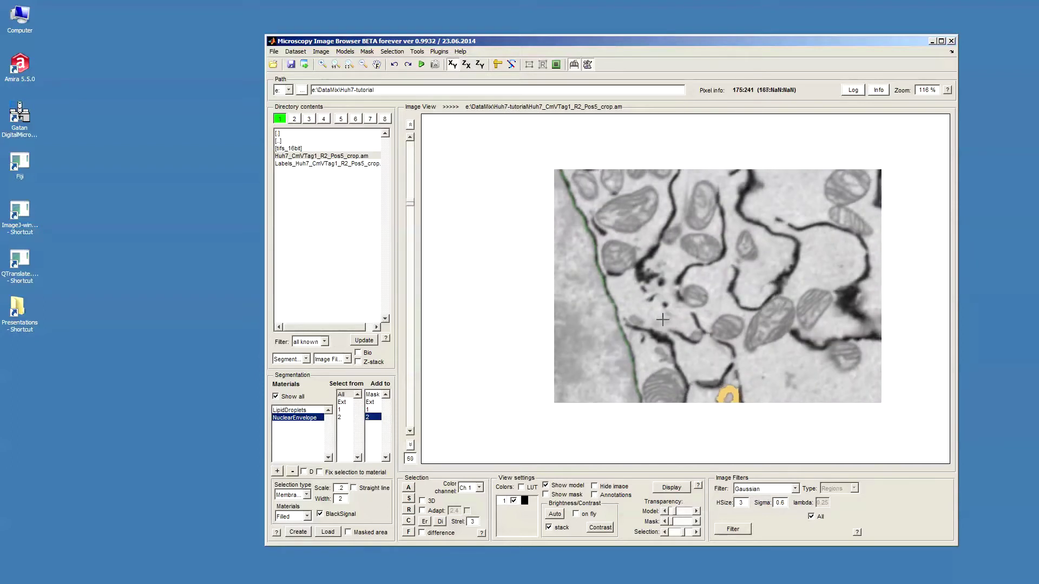
pyautogui.scroll(11, 662, 319)
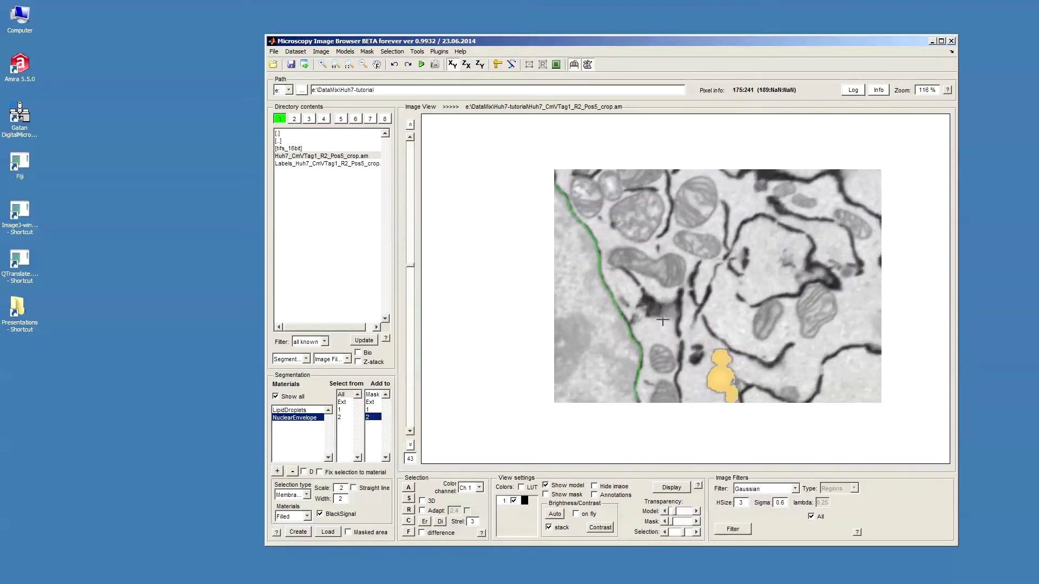
pyautogui.click(413, 51)
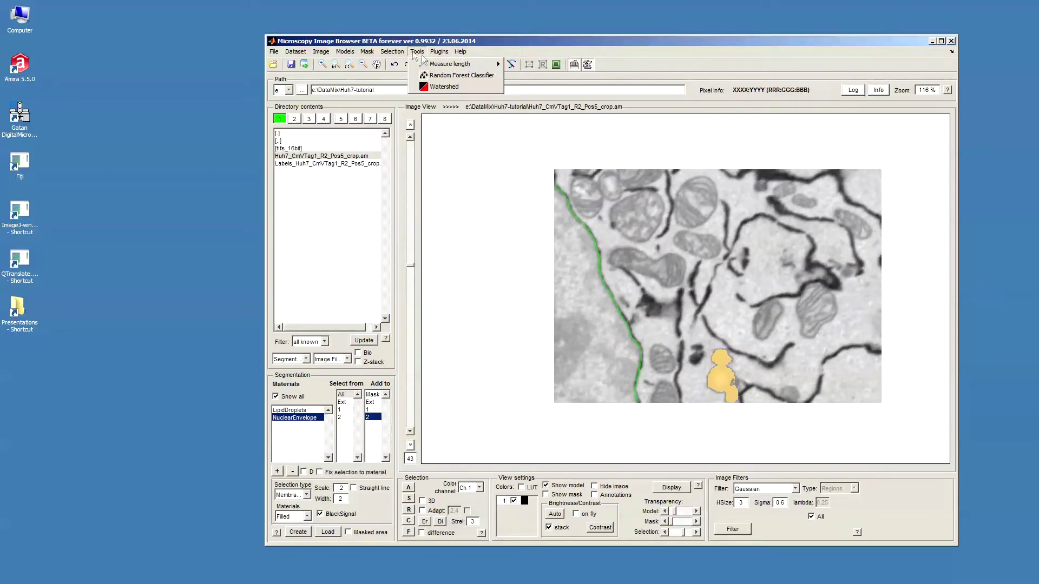
pyautogui.moveTo(392, 51)
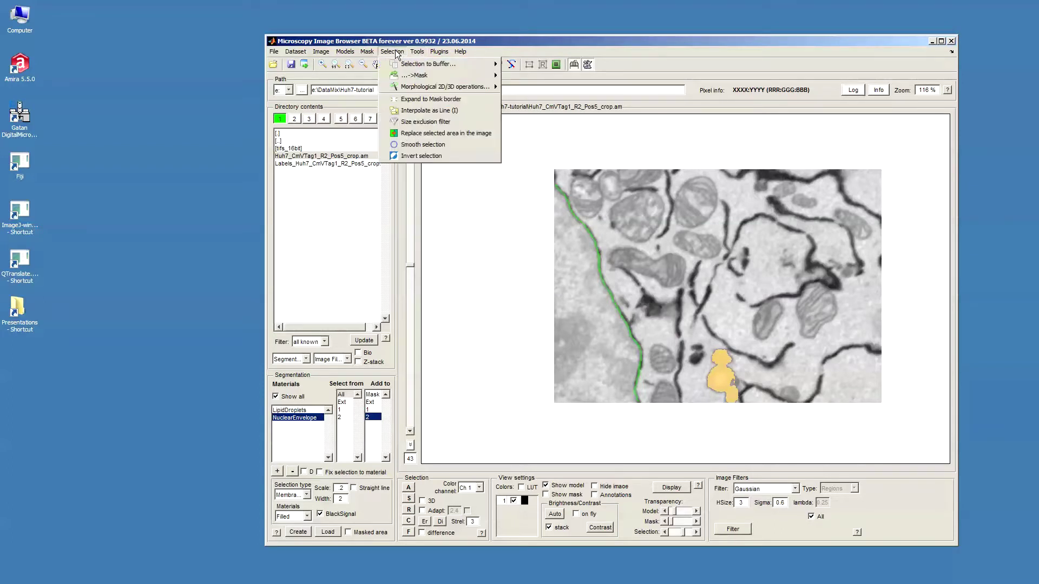
pyautogui.click(423, 113)
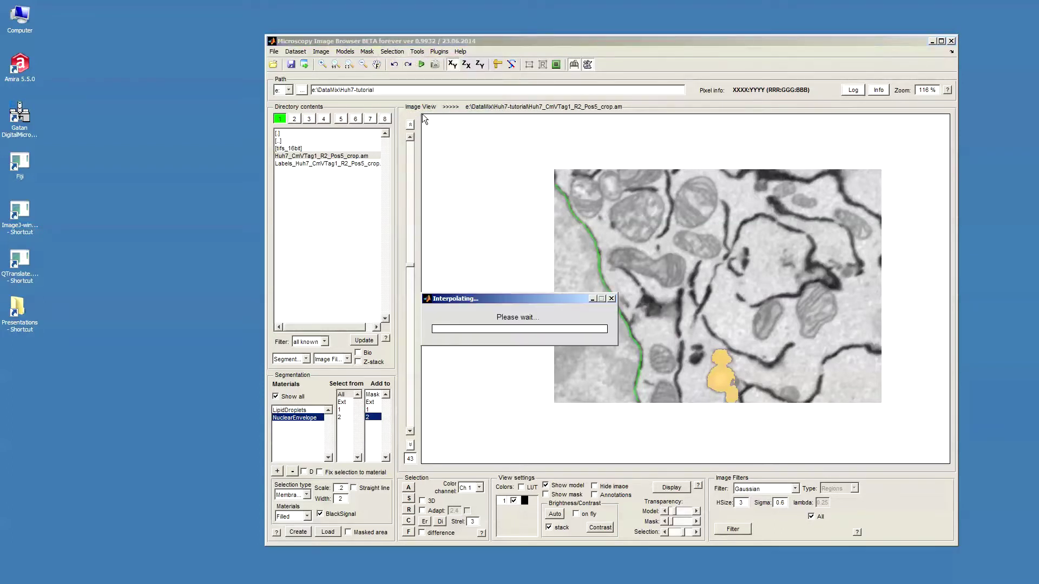
pyautogui.scroll(-2, 647, 309)
pyautogui.scroll(-19, 648, 309)
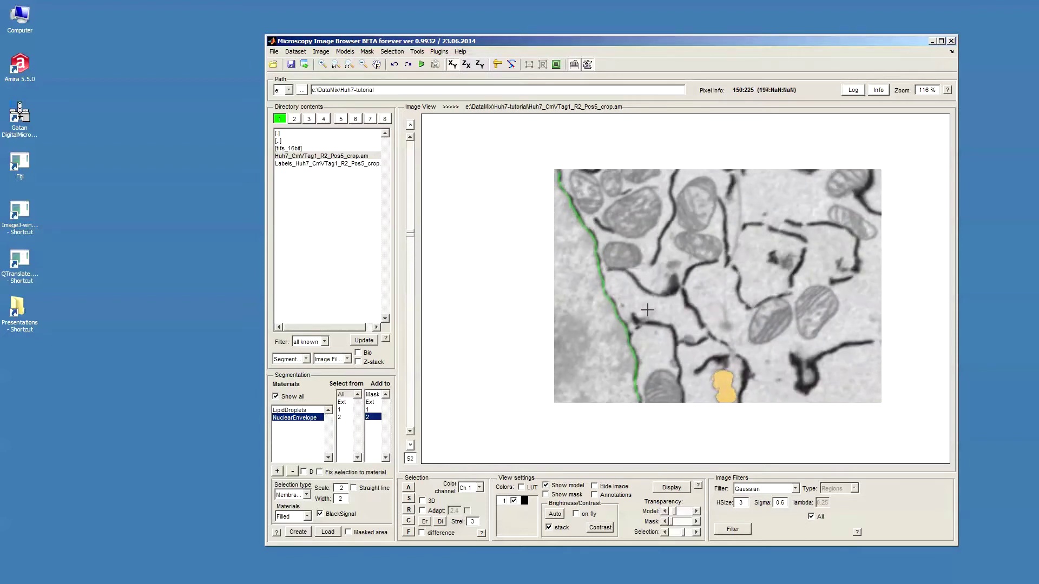
pyautogui.scroll(3, 647, 309)
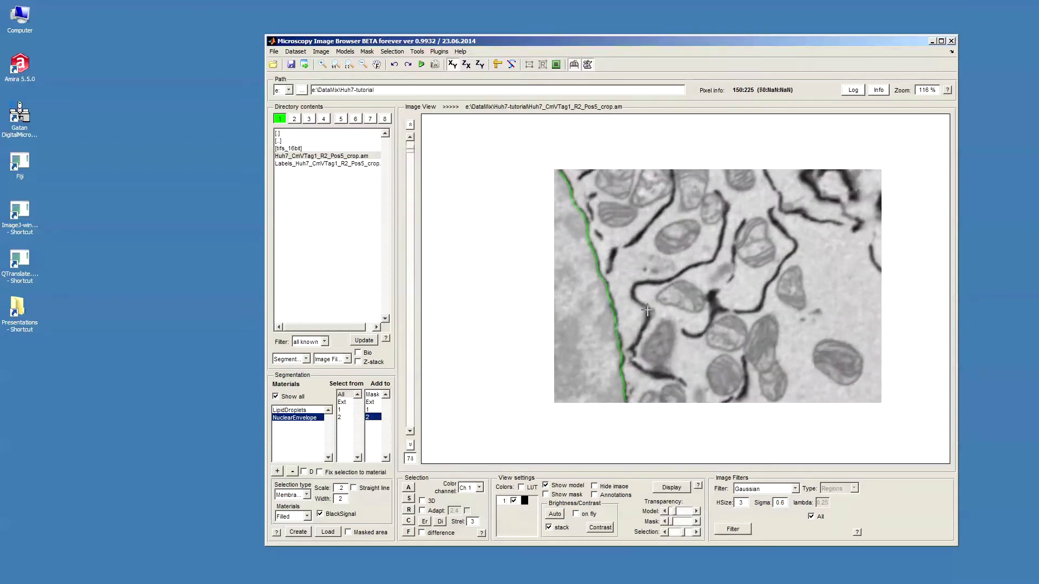
pyautogui.scroll(-7, 647, 310)
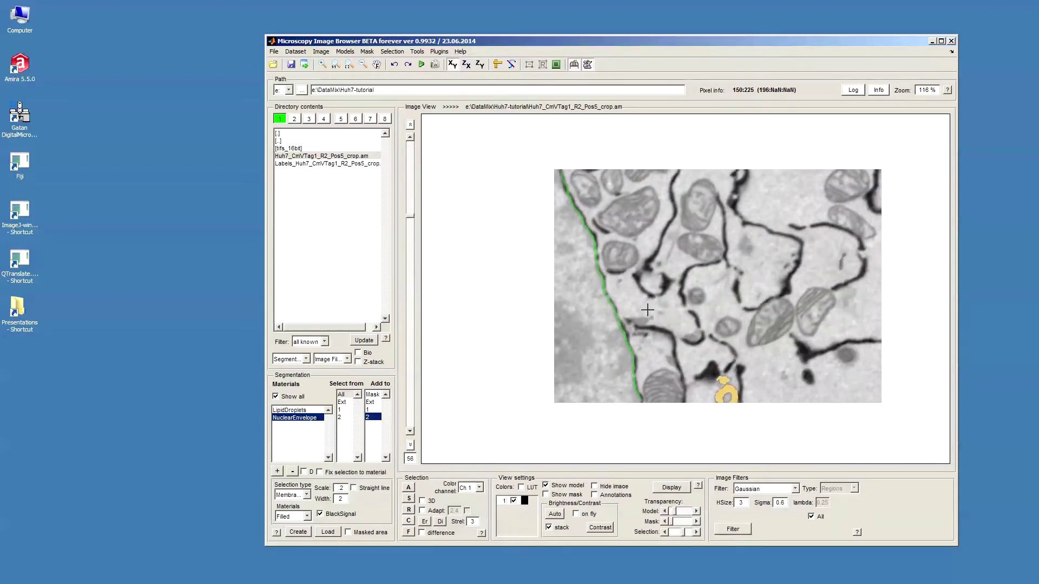
pyautogui.scroll(20, 647, 310)
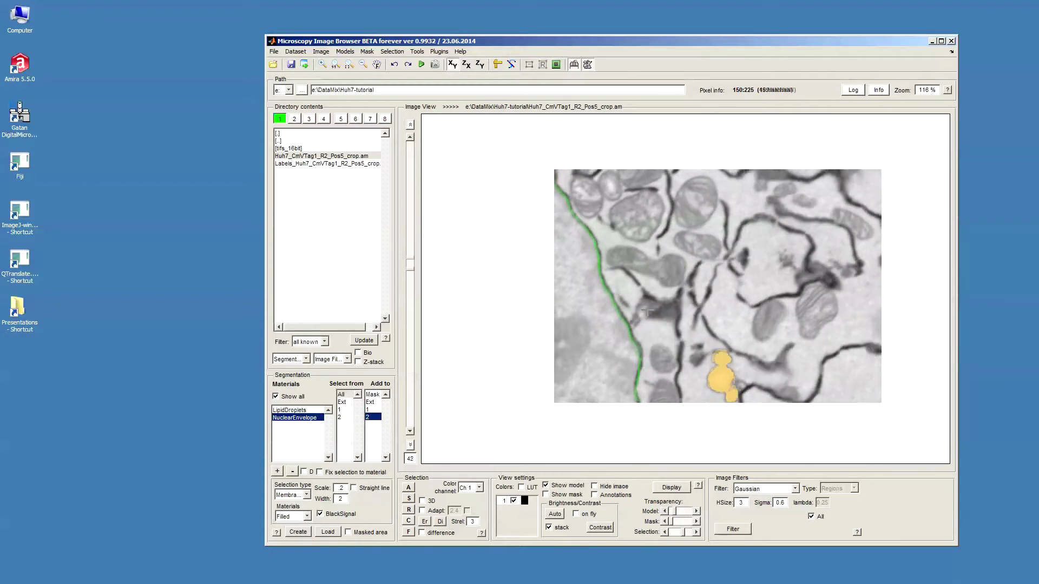
# Step: Set the dilation Strel size to 3 and thicken the envelope selection on the current slice
pyautogui.press('w')
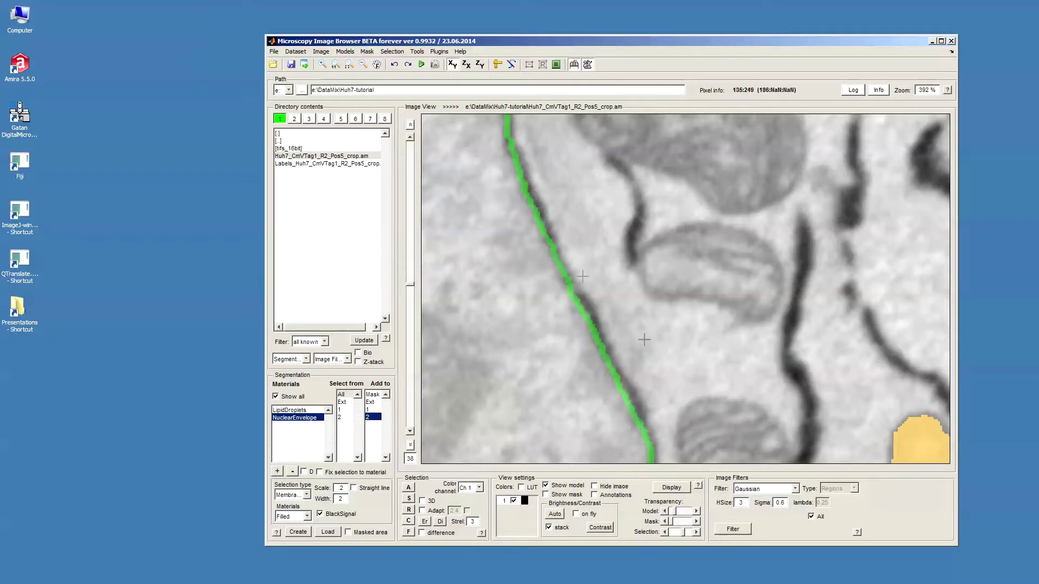
pyautogui.press('q')
pyautogui.press('q')
pyautogui.moveTo(663, 225); pyautogui.dragTo(601, 298)
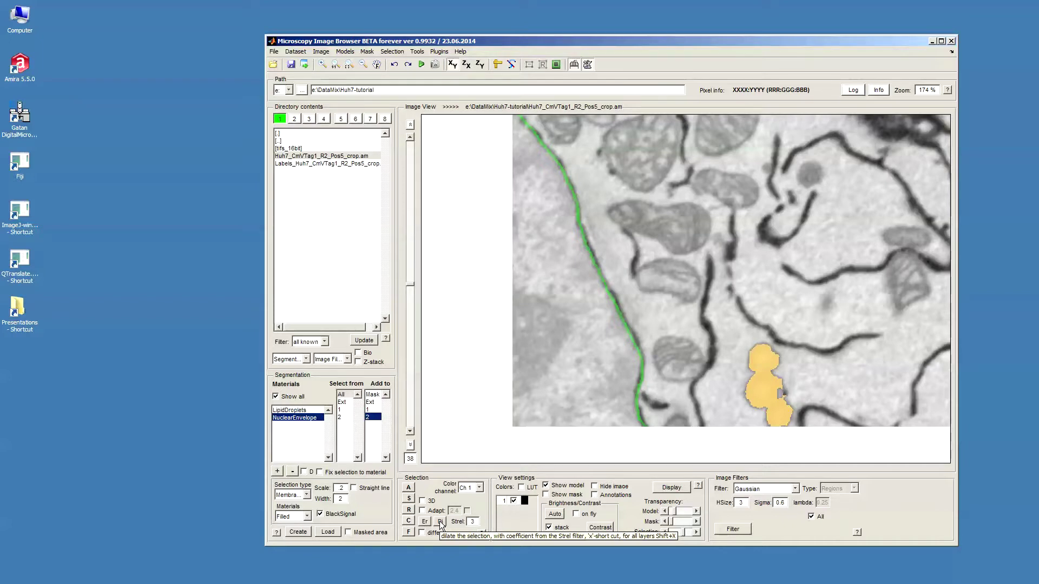
pyautogui.doubleClick(470, 522)
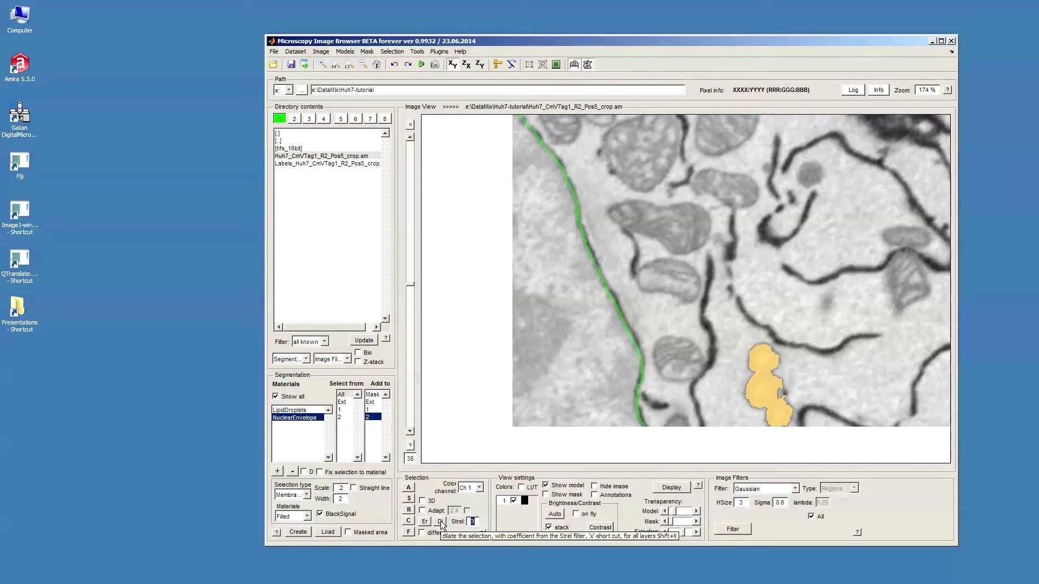
pyautogui.click(440, 521)
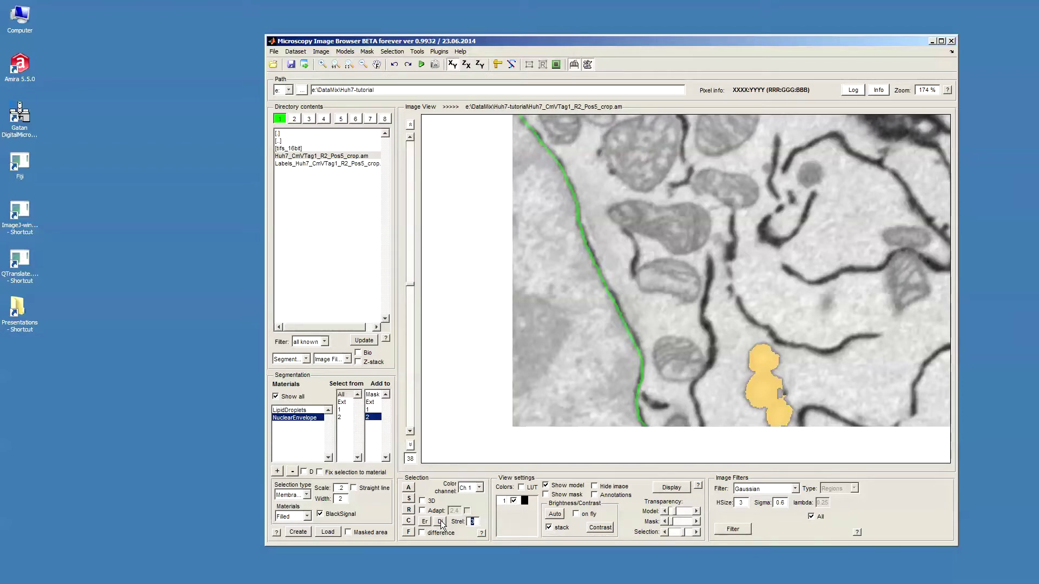
pyautogui.click(441, 521)
# Step: Dilate the green envelope selection on all slices with Shift+X and review it across the stack
pyautogui.scroll(-1, 530, 379)
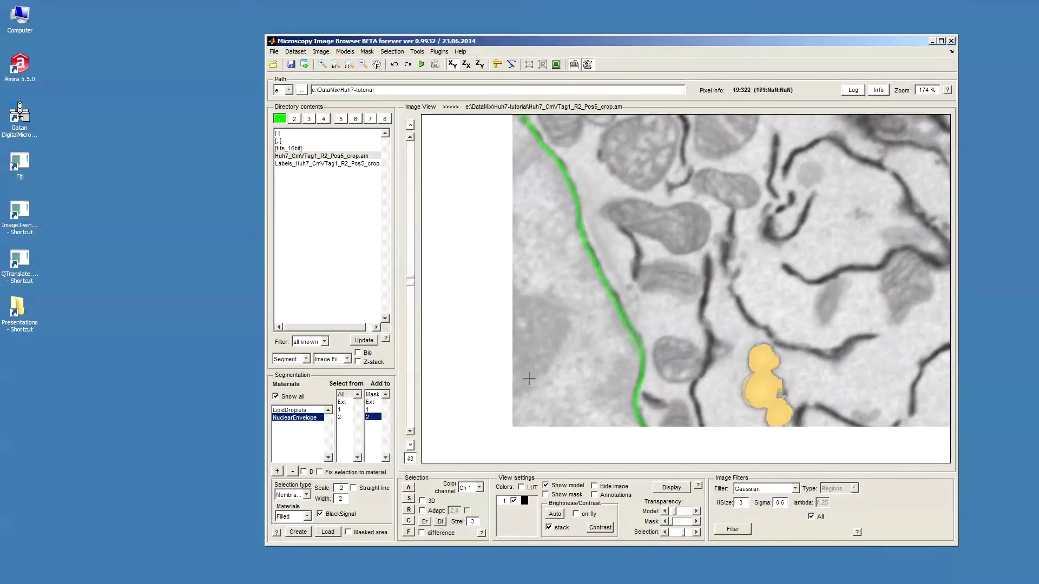
pyautogui.scroll(-20, 529, 379)
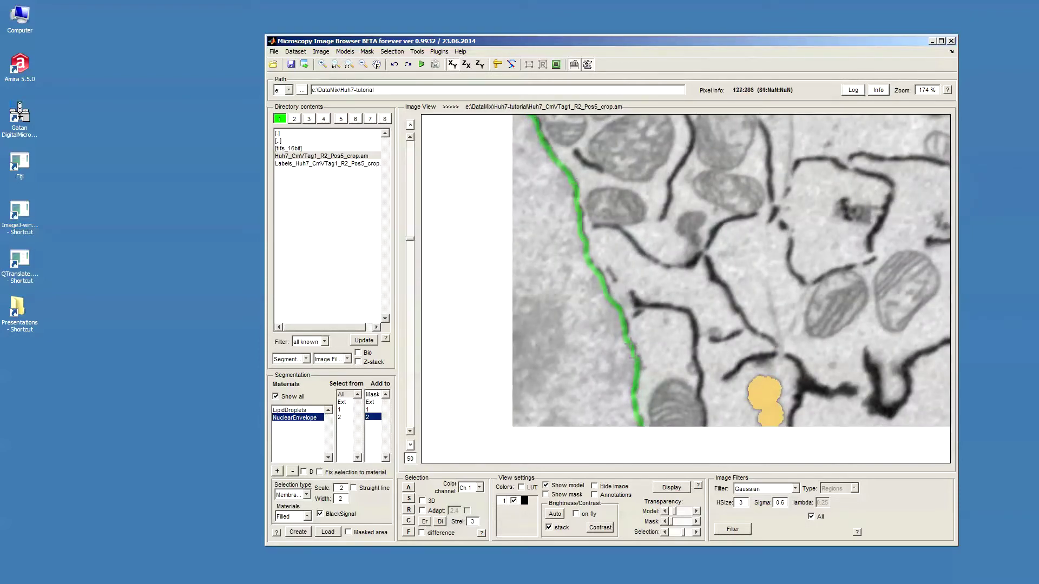
pyautogui.moveTo(562, 198); pyautogui.dragTo(562, 282)
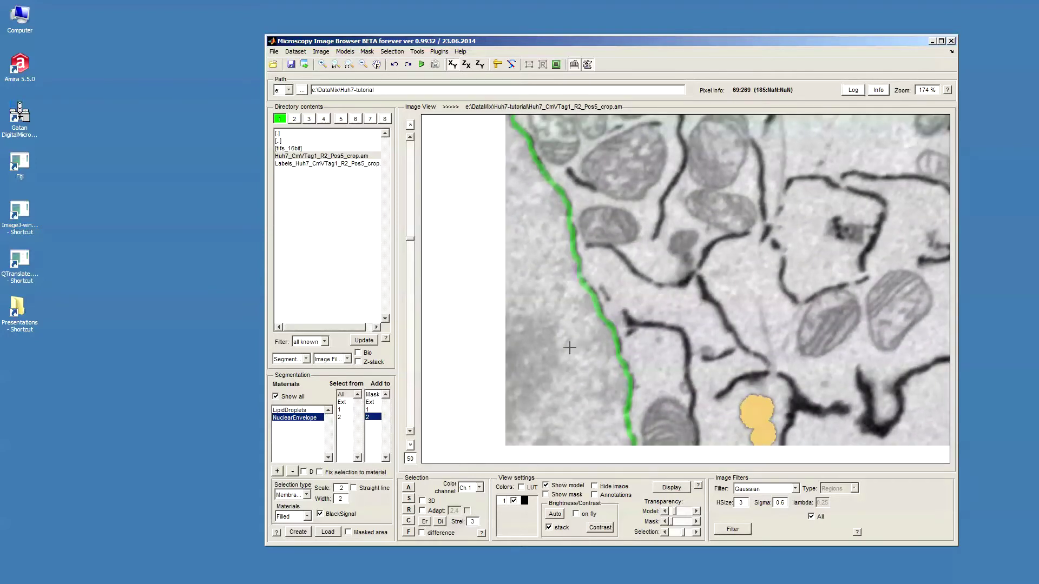
pyautogui.hotkey('shift', 'x')
pyautogui.scroll(-6, 570, 348)
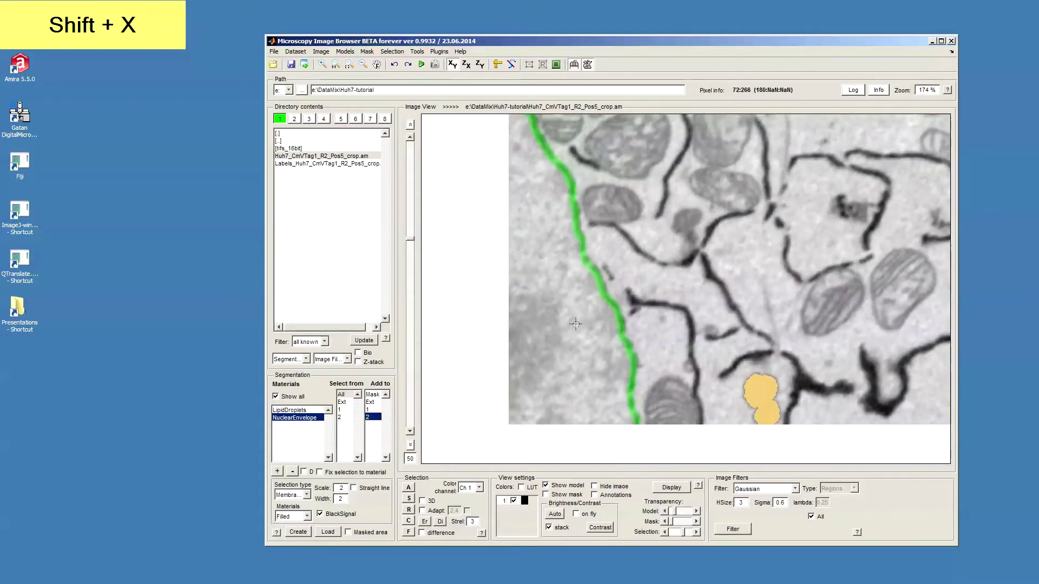
pyautogui.scroll(-4, 575, 323)
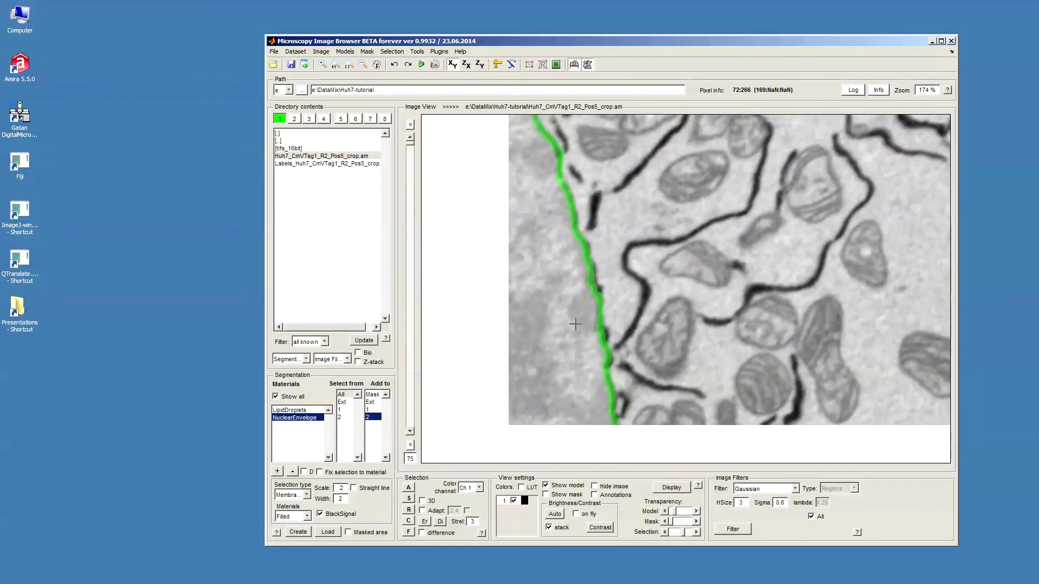
pyautogui.scroll(-5, 684, 356)
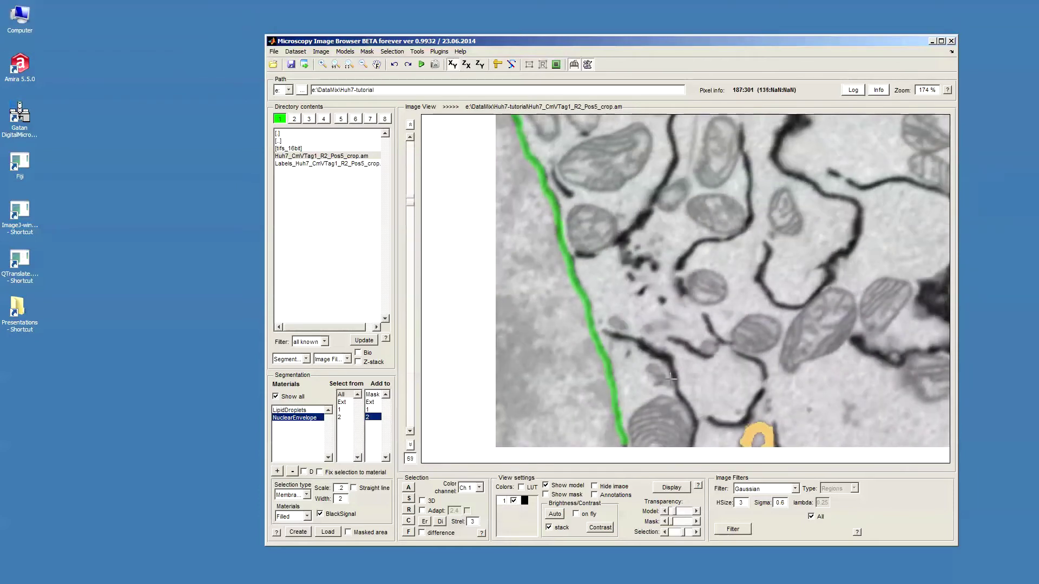
pyautogui.press('q')
pyautogui.scroll(-5, 674, 286)
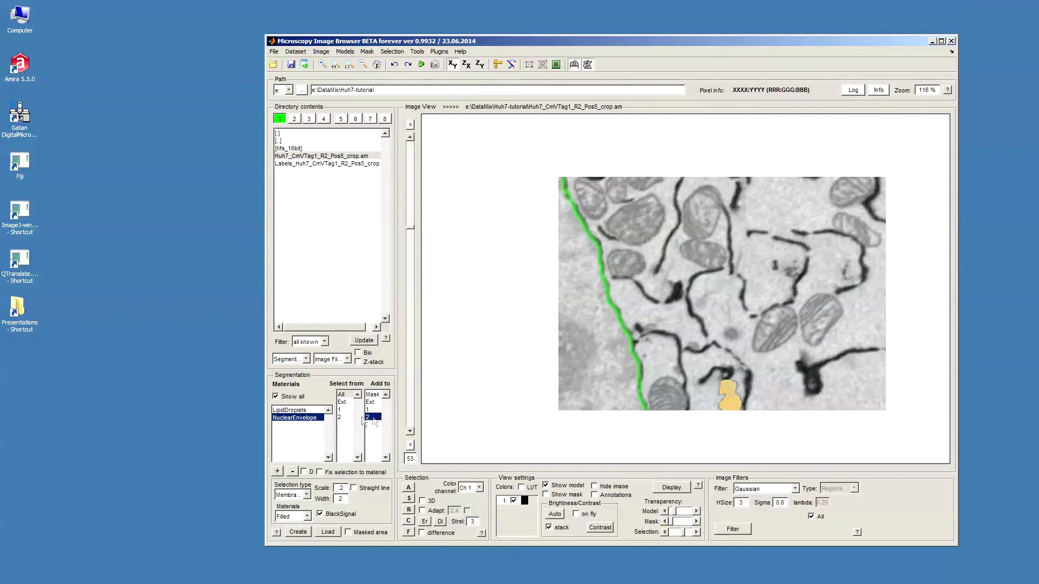
# Step: Add the dilated envelope selection to the NuclearEnvelope material on all slices with Shift+A
pyautogui.moveTo(602, 342); pyautogui.dragTo(603, 338)
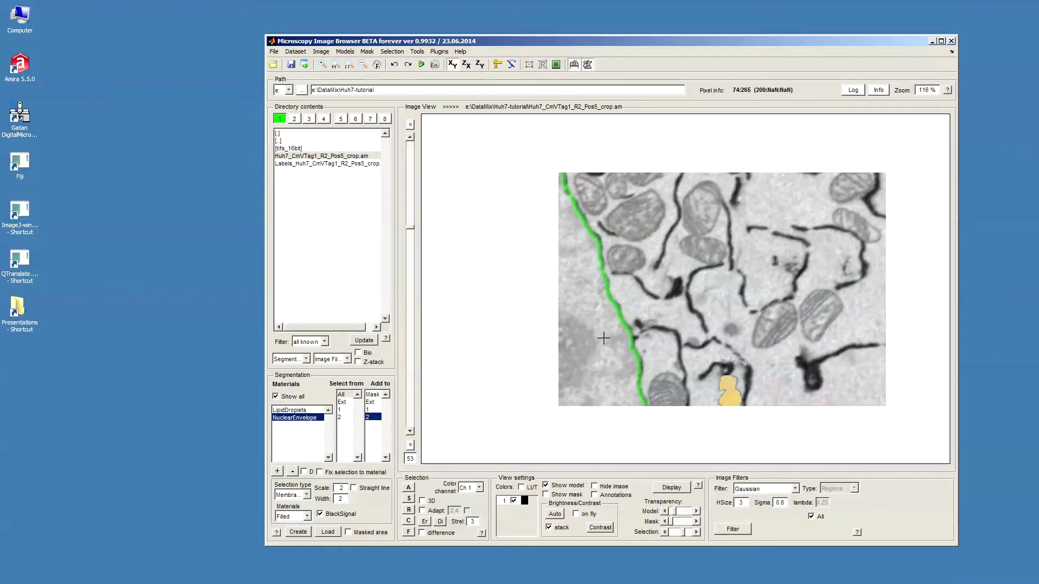
pyautogui.hotkey('shift', 'a')
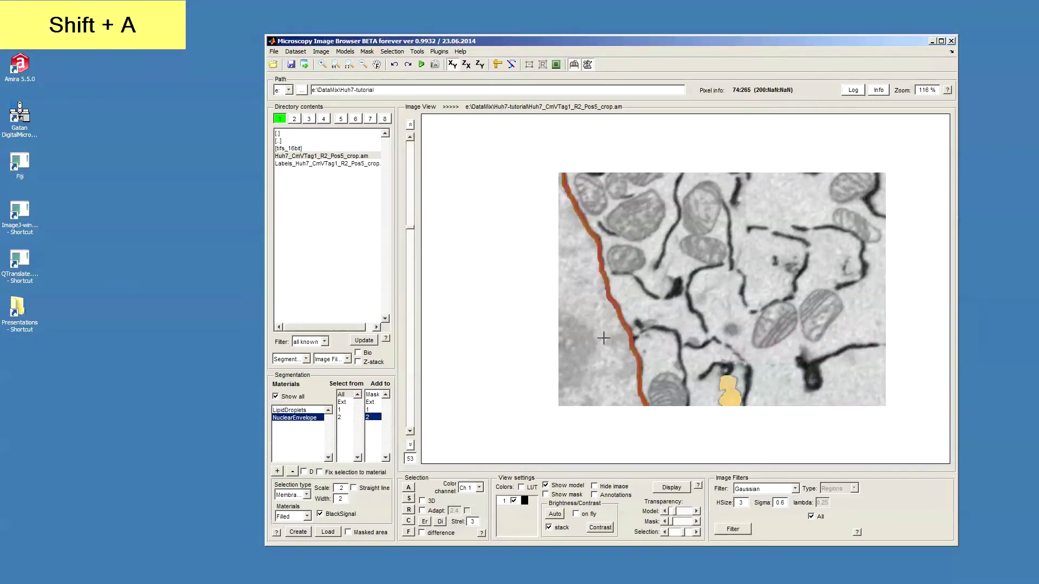
pyautogui.scroll(-15, 603, 338)
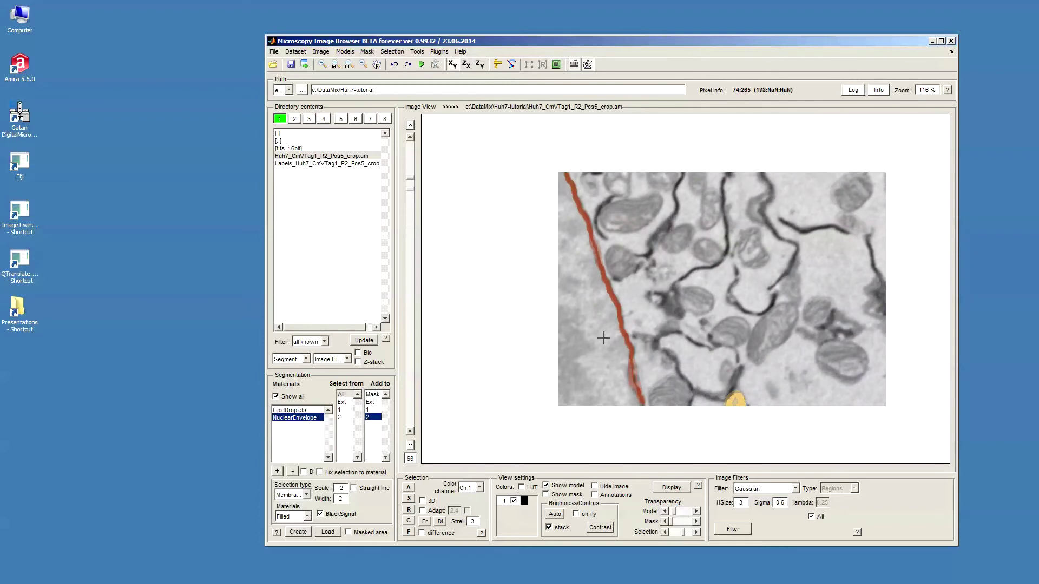
pyautogui.scroll(20, 603, 338)
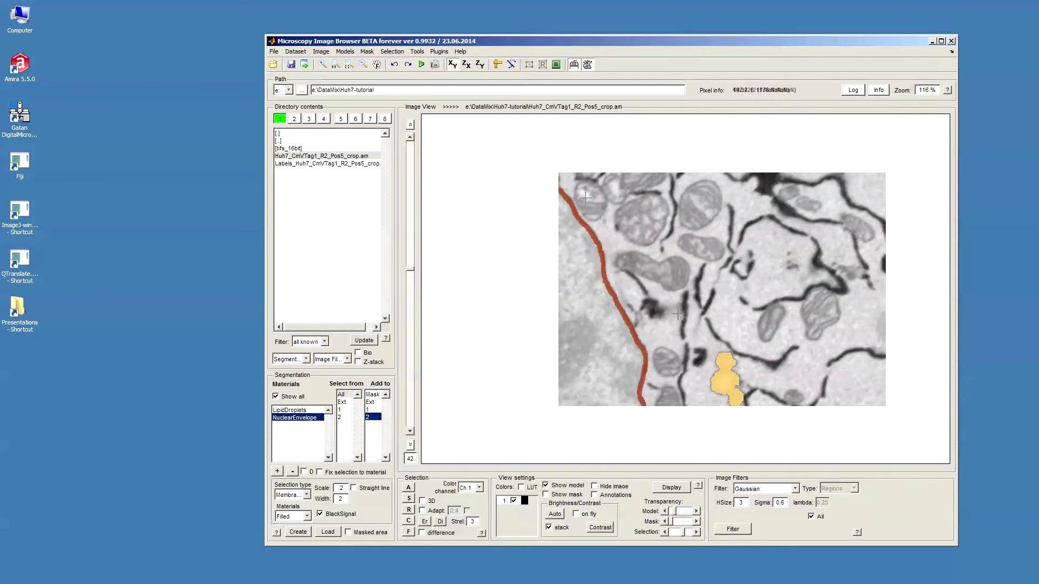
pyautogui.rightClick(294, 417)
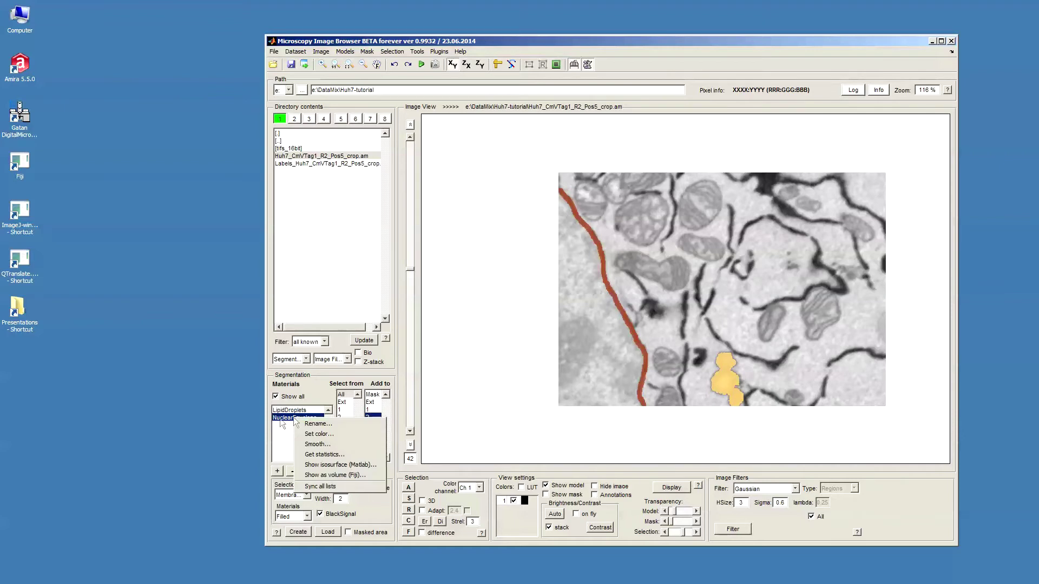
pyautogui.click(333, 434)
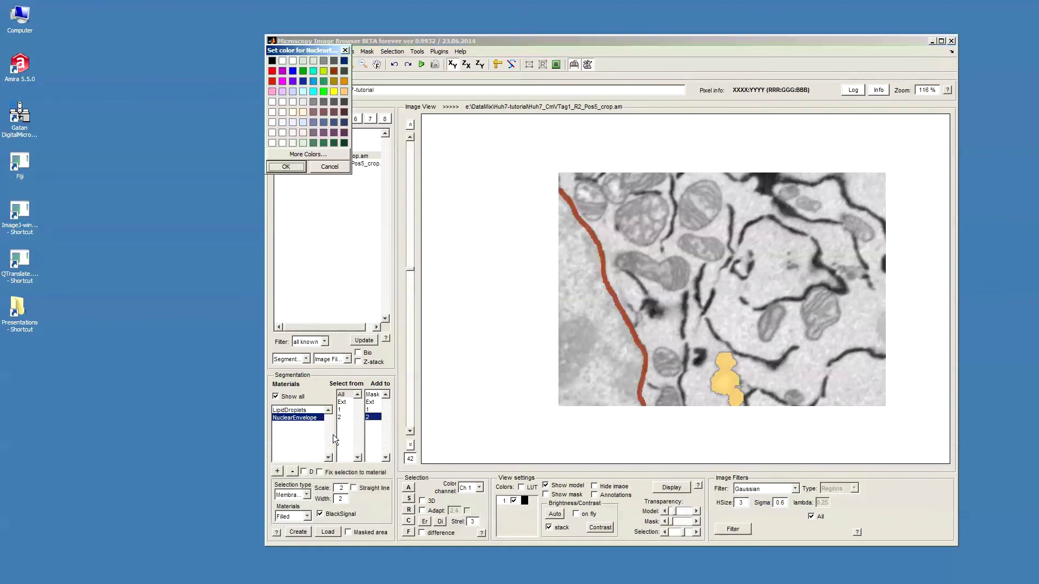
pyautogui.click(329, 166)
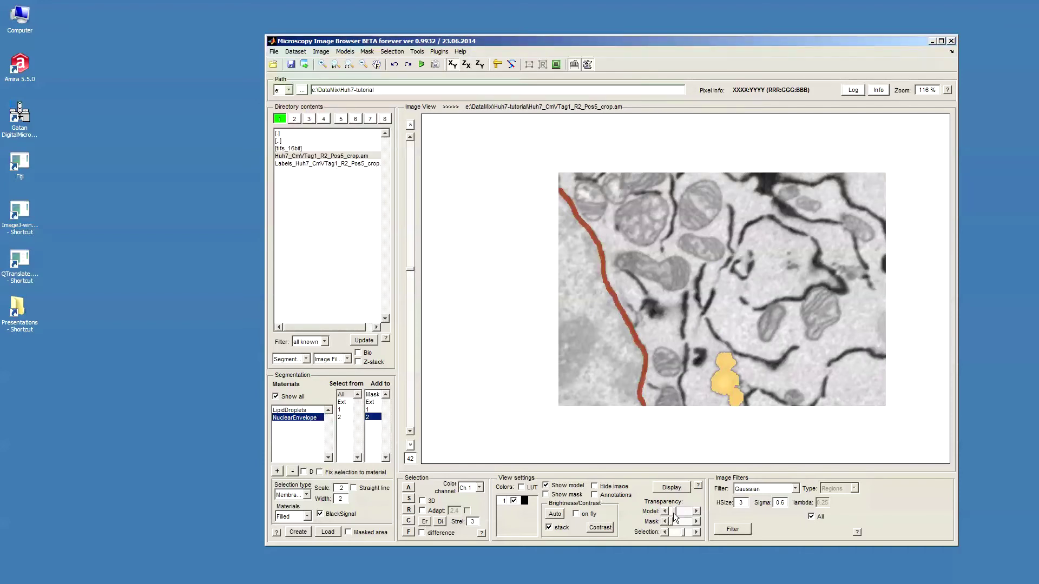
pyautogui.moveTo(673, 513); pyautogui.dragTo(675, 512)
pyautogui.moveTo(619, 231); pyautogui.dragTo(622, 264)
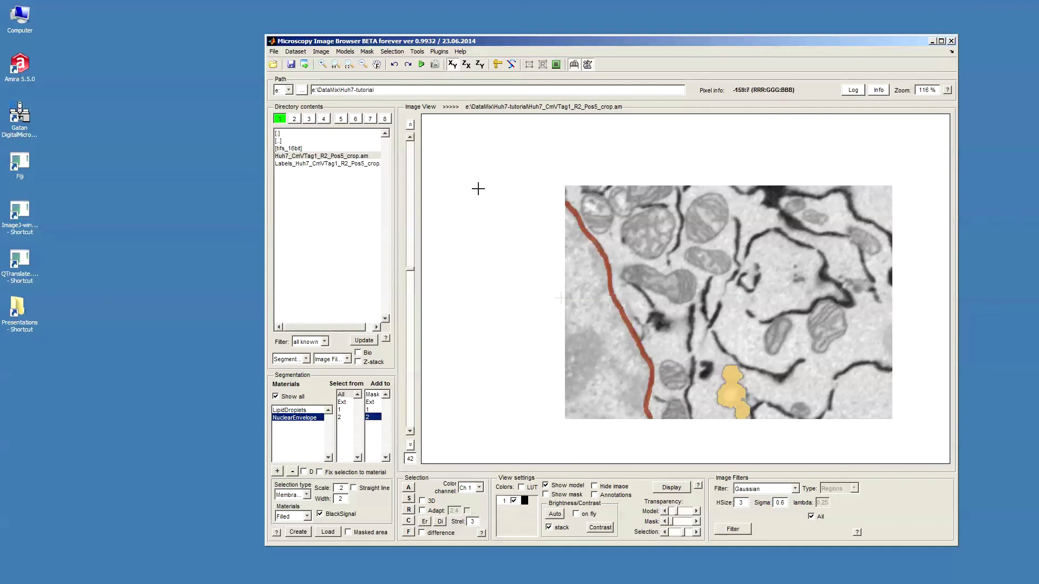
# Step: Open the Save model data dialog from the Models menu and show its Save as type file formats
pyautogui.click(353, 53)
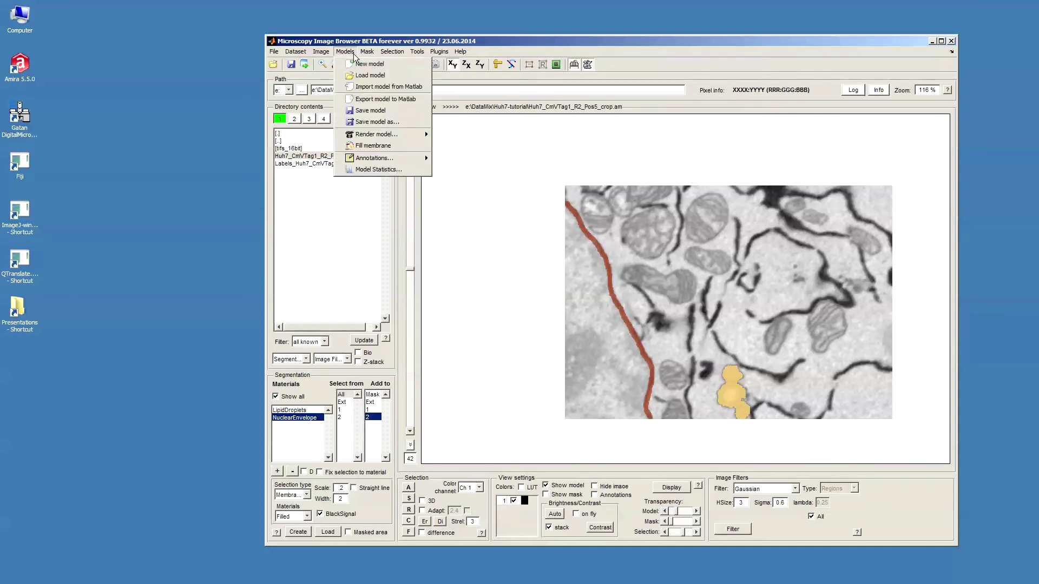
pyautogui.click(383, 111)
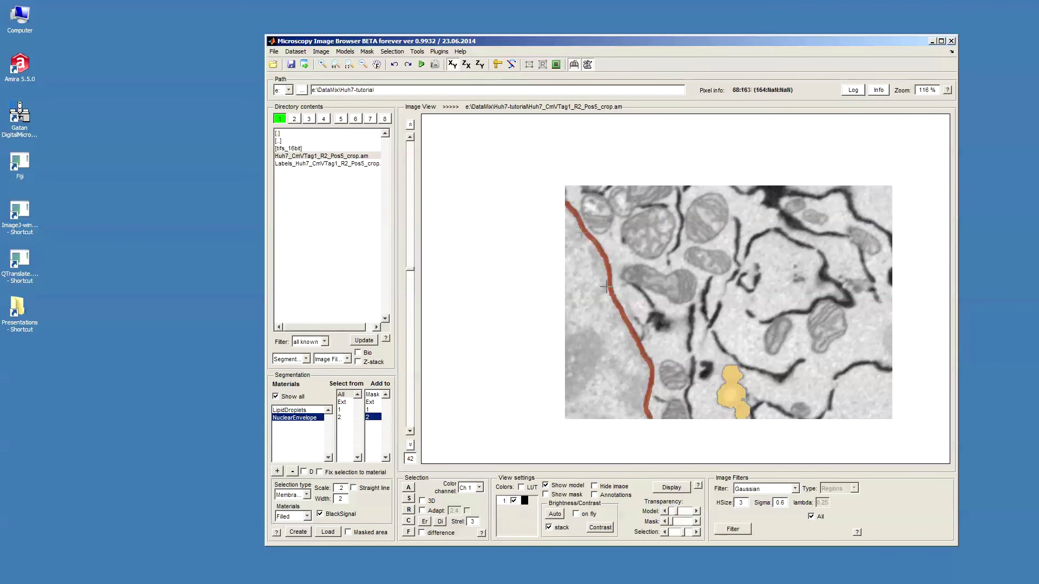
pyautogui.click(368, 52)
pyautogui.click(388, 122)
pyautogui.click(460, 328)
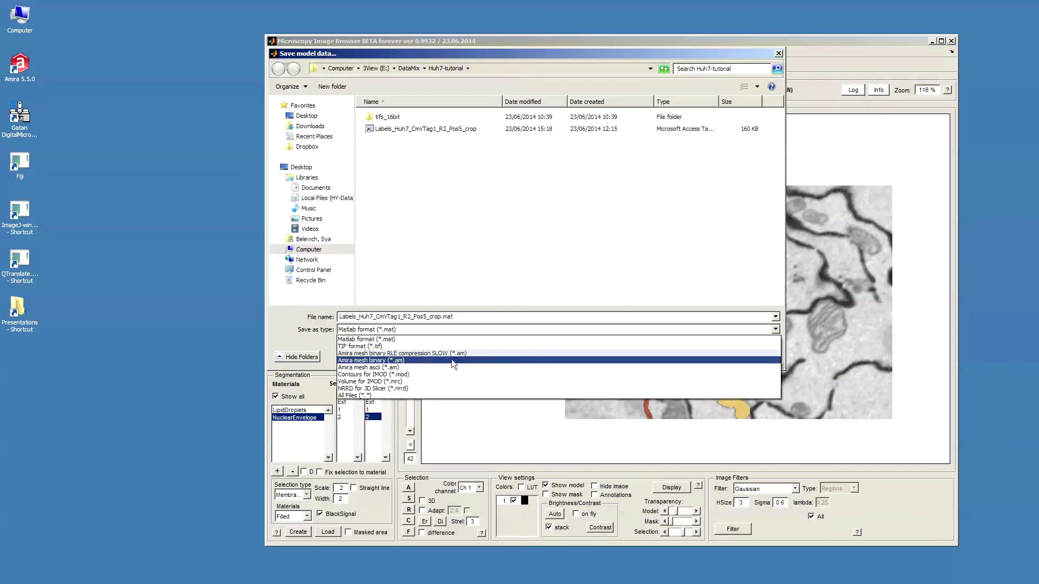